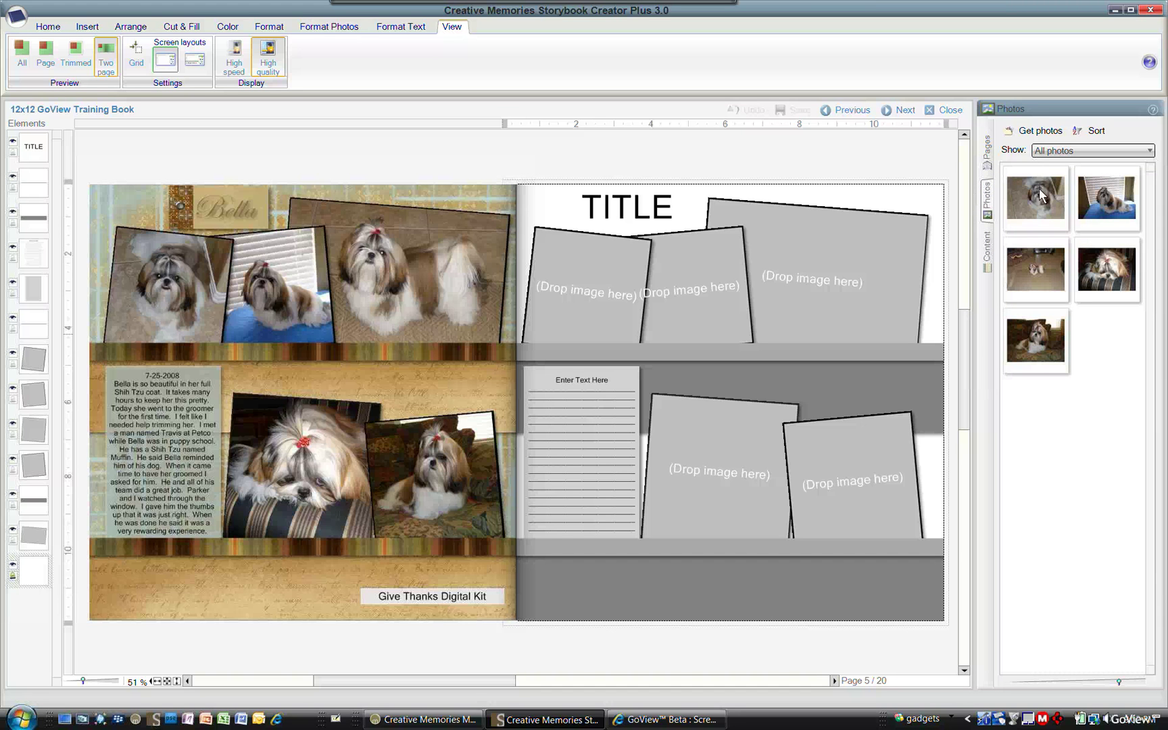
- Fill the five empty photo frames on page 5 with the five dog photos, matching the arrangement on the finished facing page
{"action": "left_click_drag", "start_coordinate": [1028, 197], "coordinate": [581, 284]}
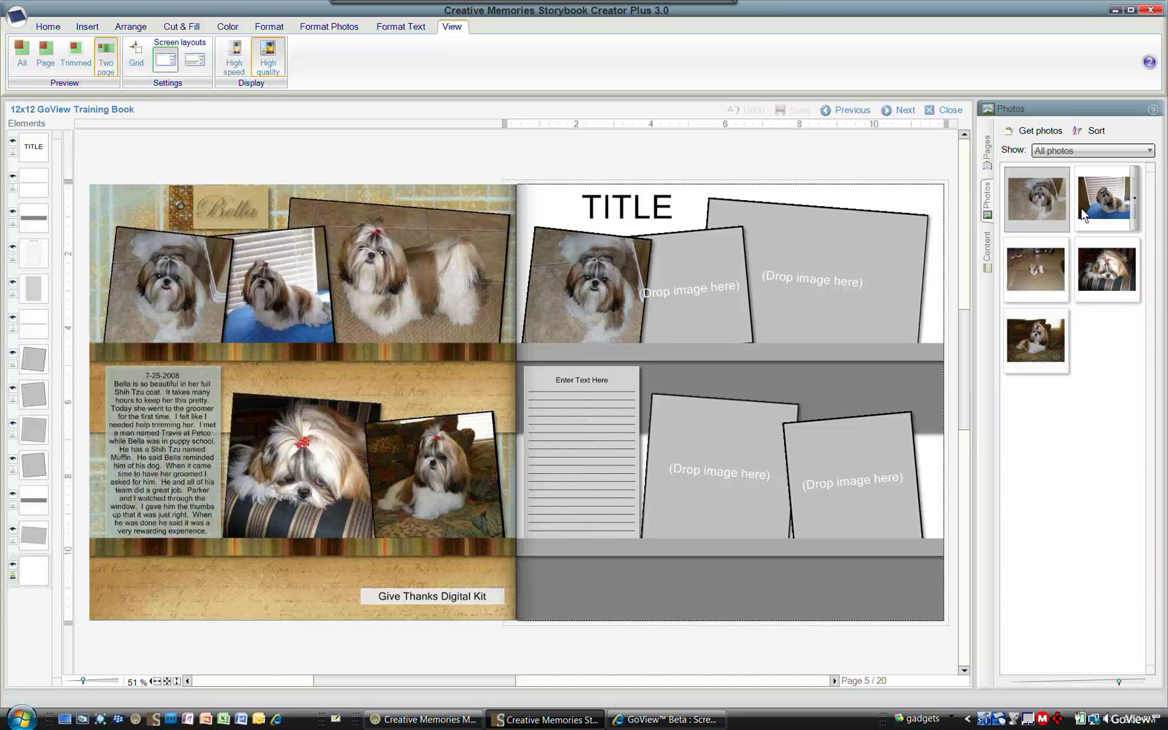
{"action": "left_click_drag", "start_coordinate": [1108, 196], "coordinate": [682, 292]}
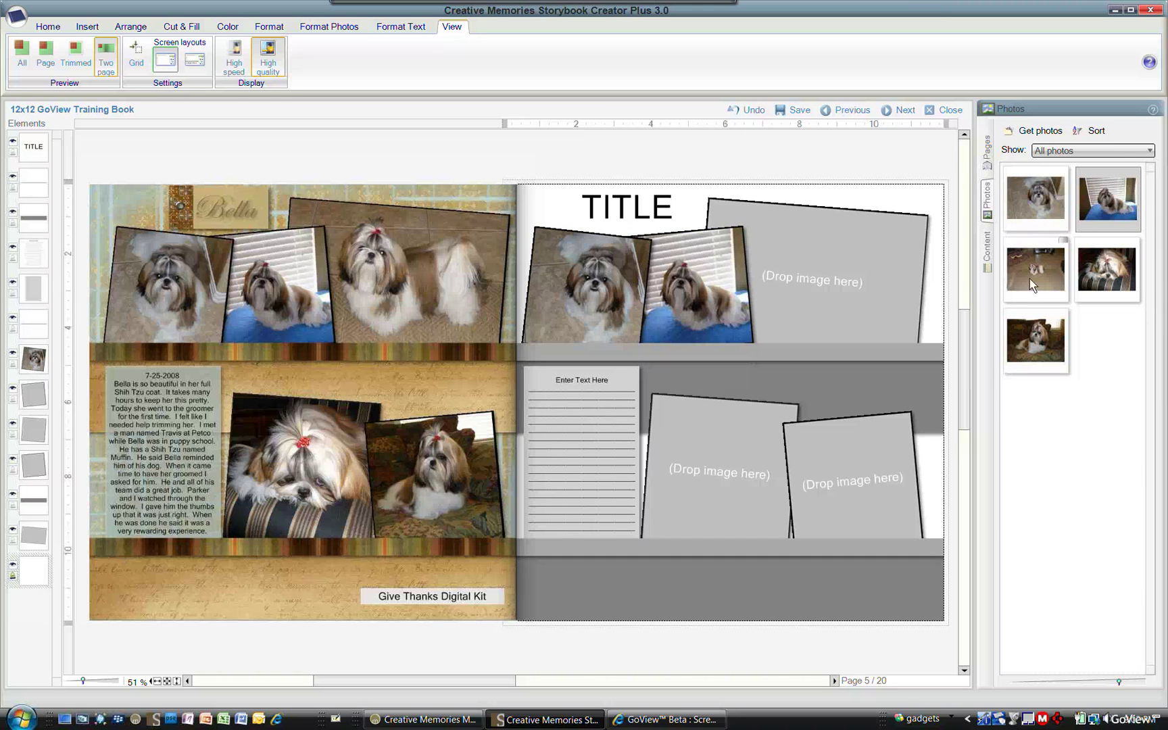
{"action": "left_click_drag", "start_coordinate": [1040, 271], "coordinate": [857, 266]}
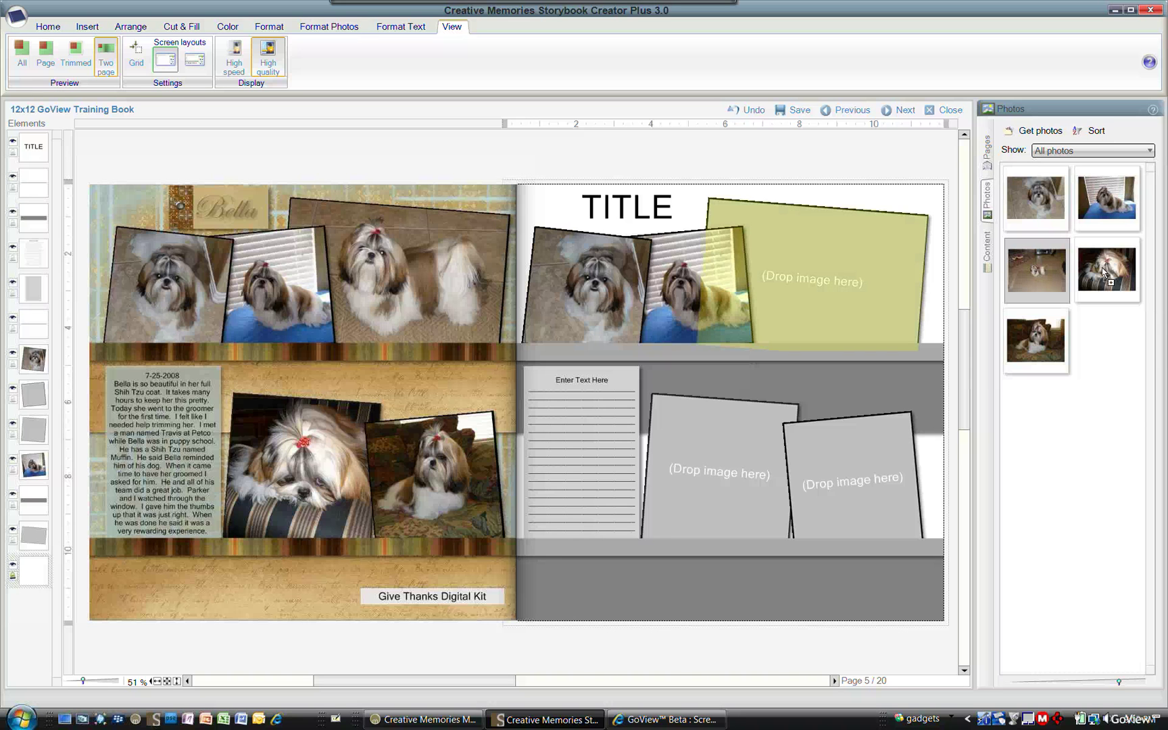
{"action": "left_click_drag", "start_coordinate": [1111, 269], "coordinate": [753, 427]}
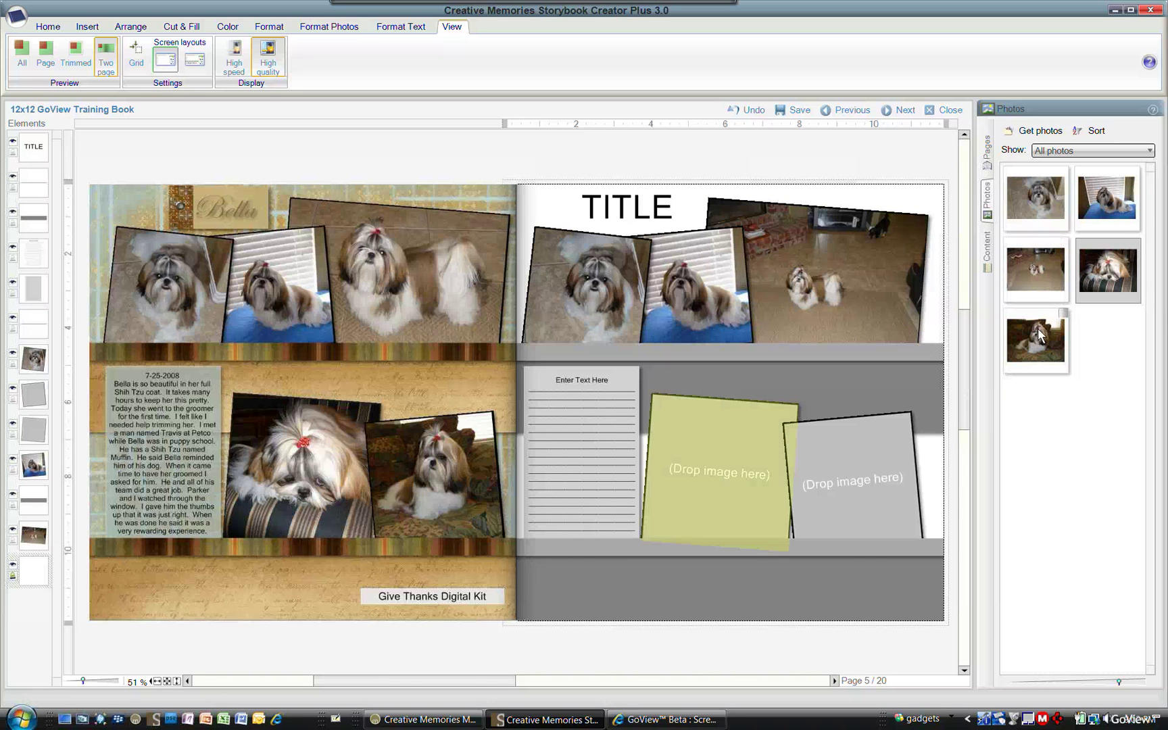
{"action": "left_click_drag", "start_coordinate": [1039, 330], "coordinate": [886, 477]}
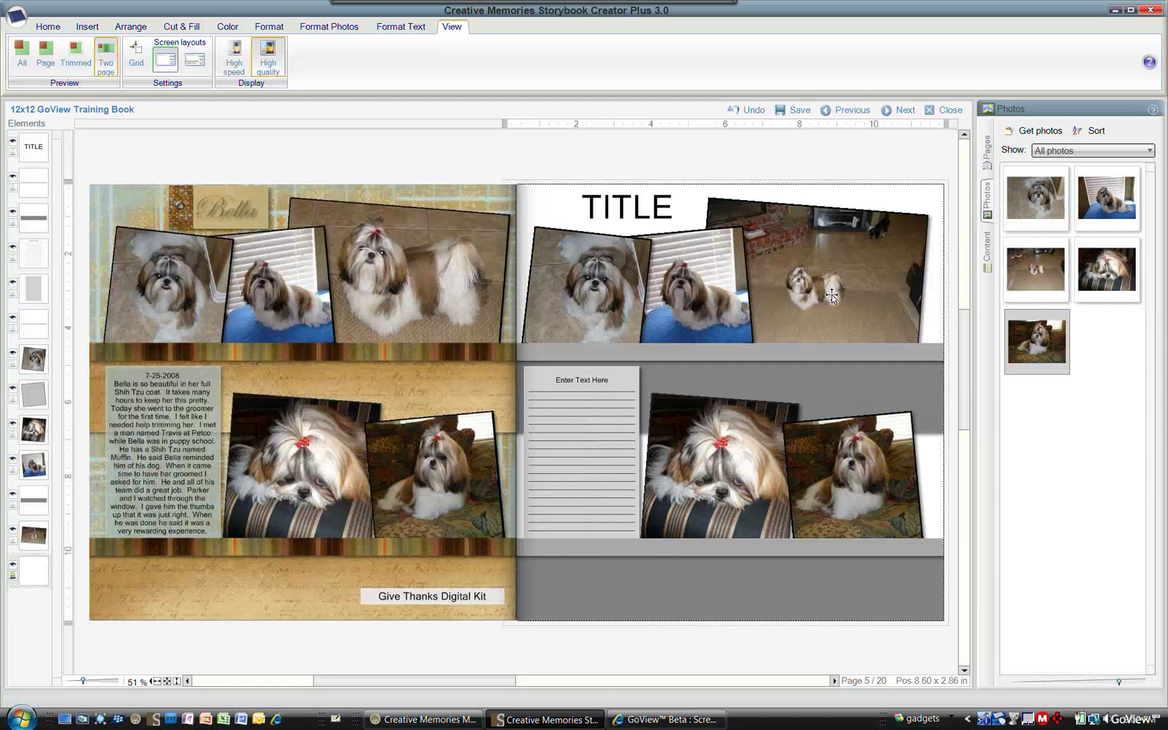
- Enlarge the photo within the large upper frame and reposition it so the dog's head and body are well framed
{"action": "left_click", "coordinate": [811, 280]}
{"action": "left_click", "coordinate": [326, 29]}
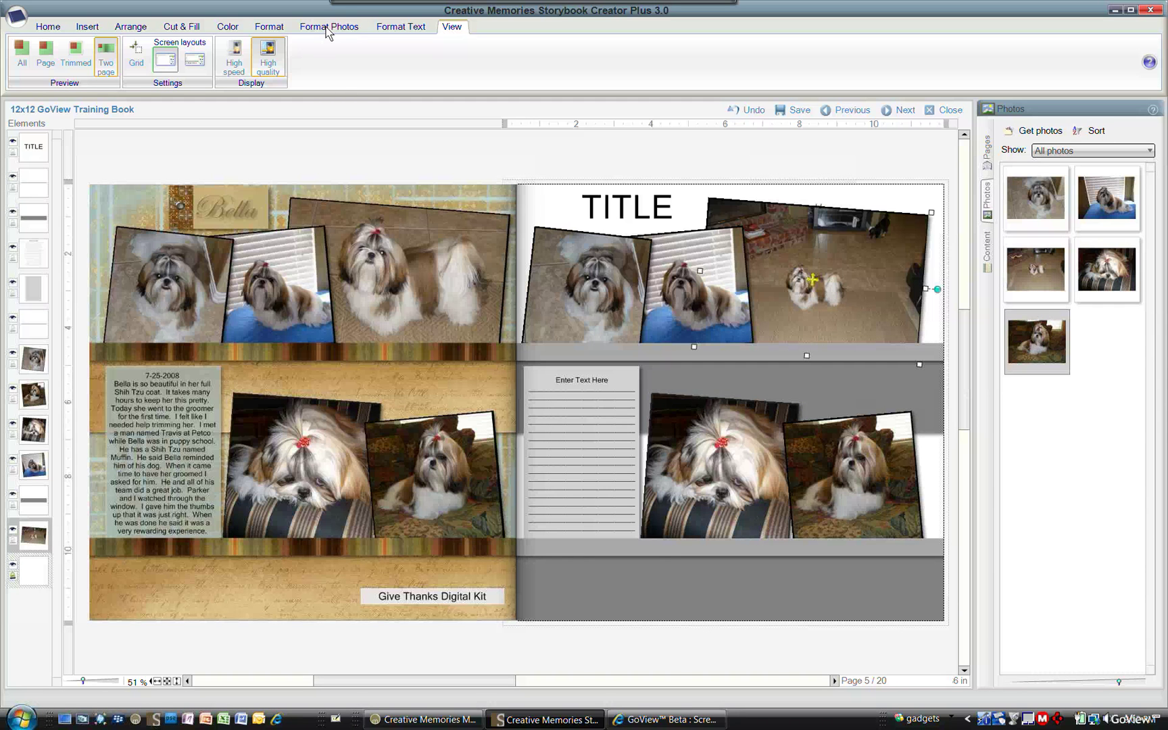
{"action": "left_click_drag", "start_coordinate": [261, 71], "coordinate": [298, 73]}
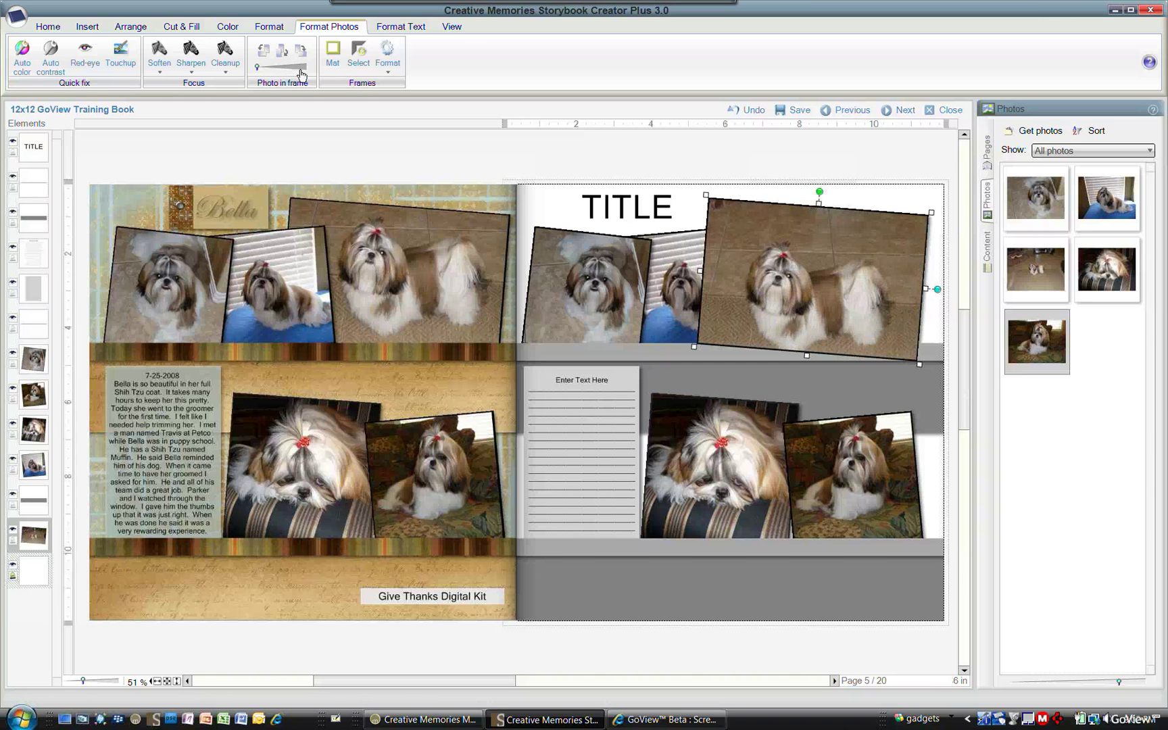
{"action": "left_click", "coordinate": [821, 301]}
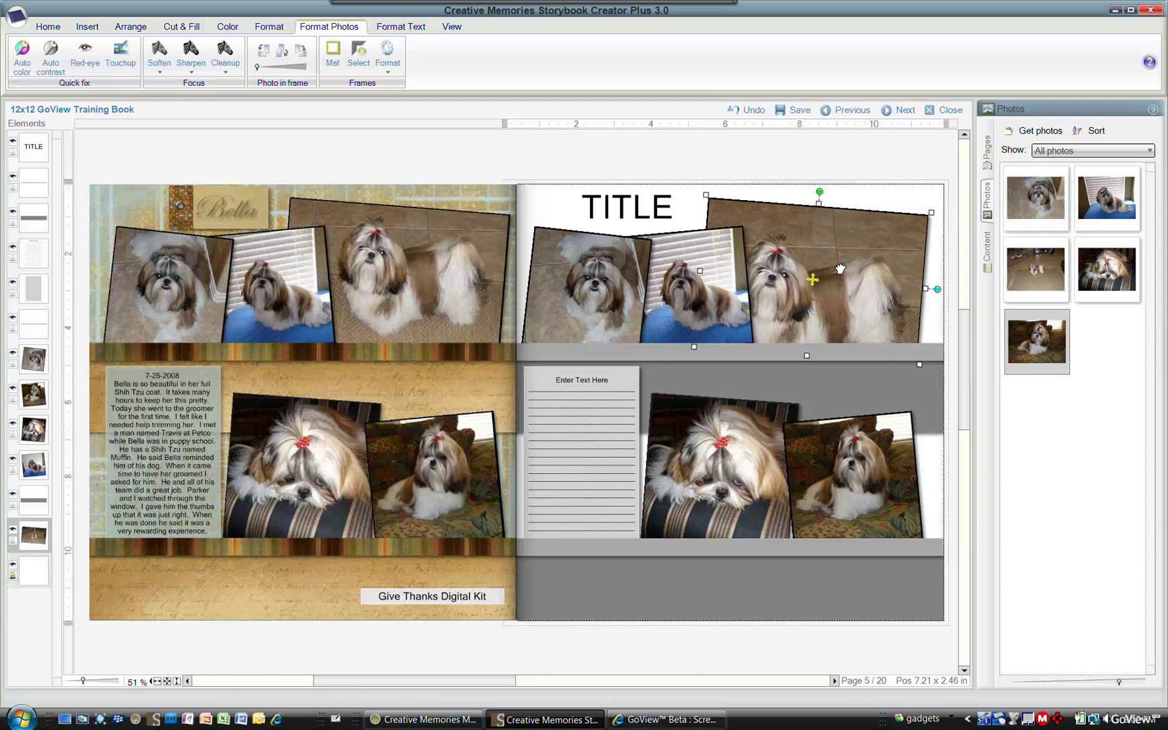
{"action": "left_click_drag", "start_coordinate": [840, 269], "coordinate": [822, 287]}
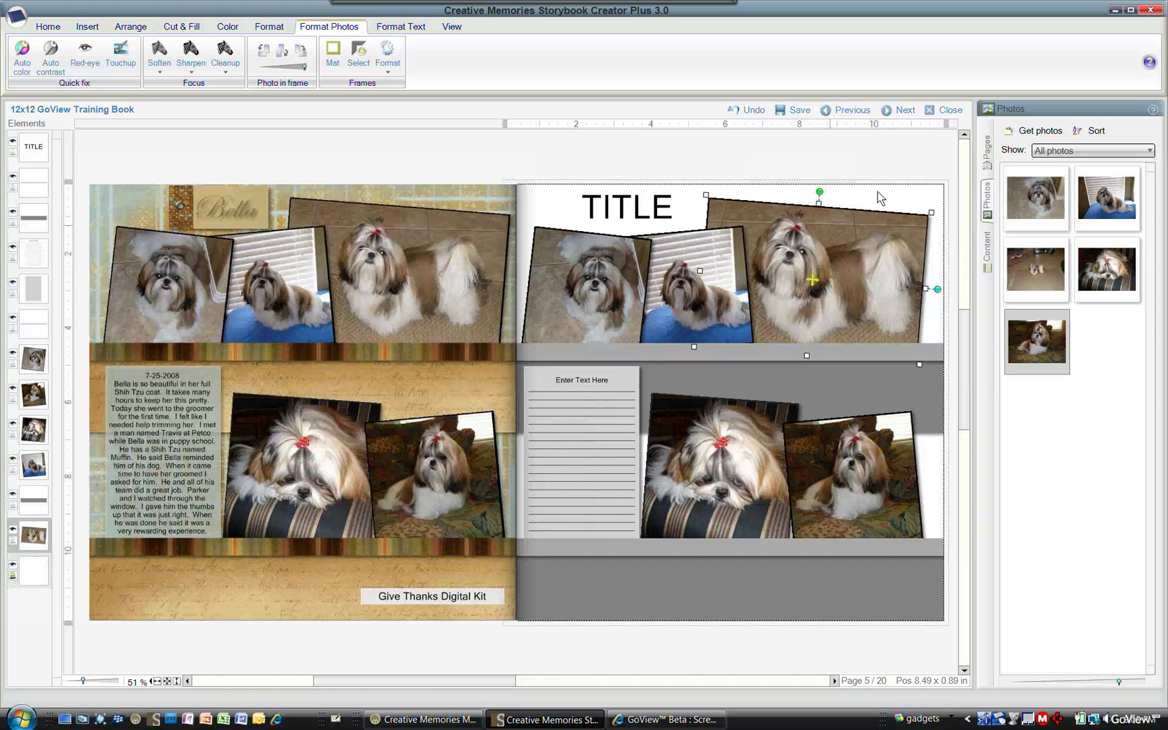
{"action": "left_click", "coordinate": [886, 425]}
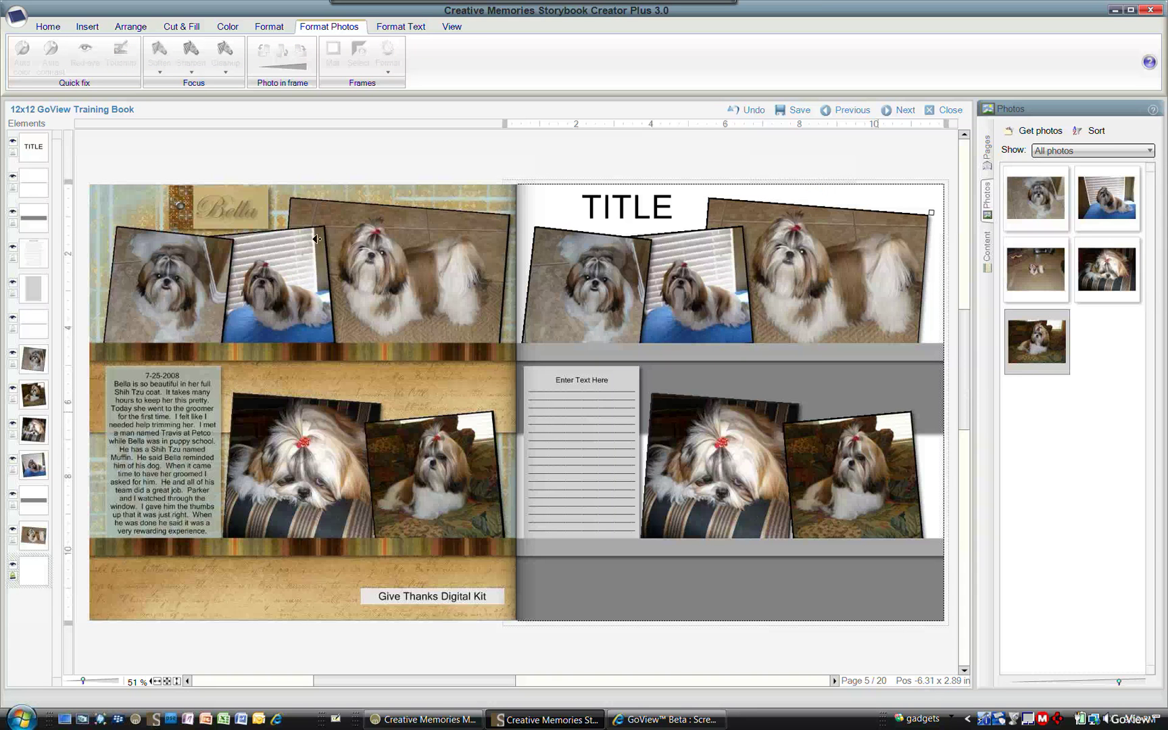
- Make Paper19 from the Give Thanks Digital Kit the background of the page
{"action": "left_click", "coordinate": [988, 248]}
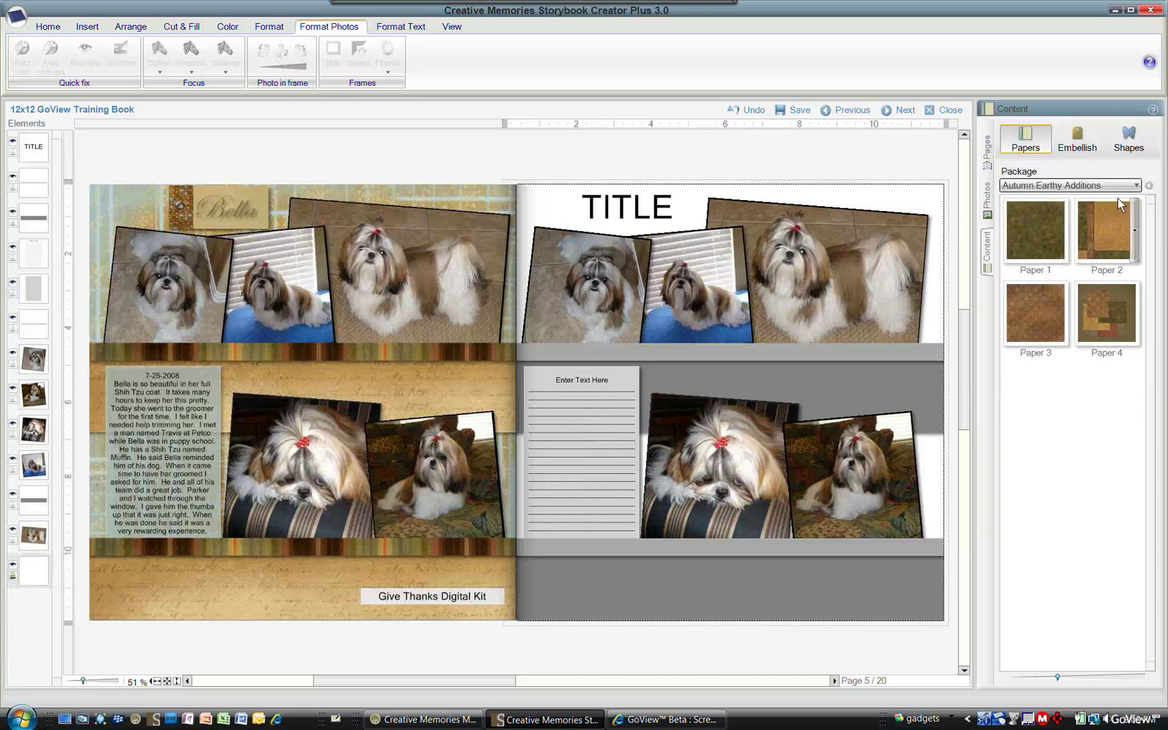
{"action": "left_click", "coordinate": [1137, 186]}
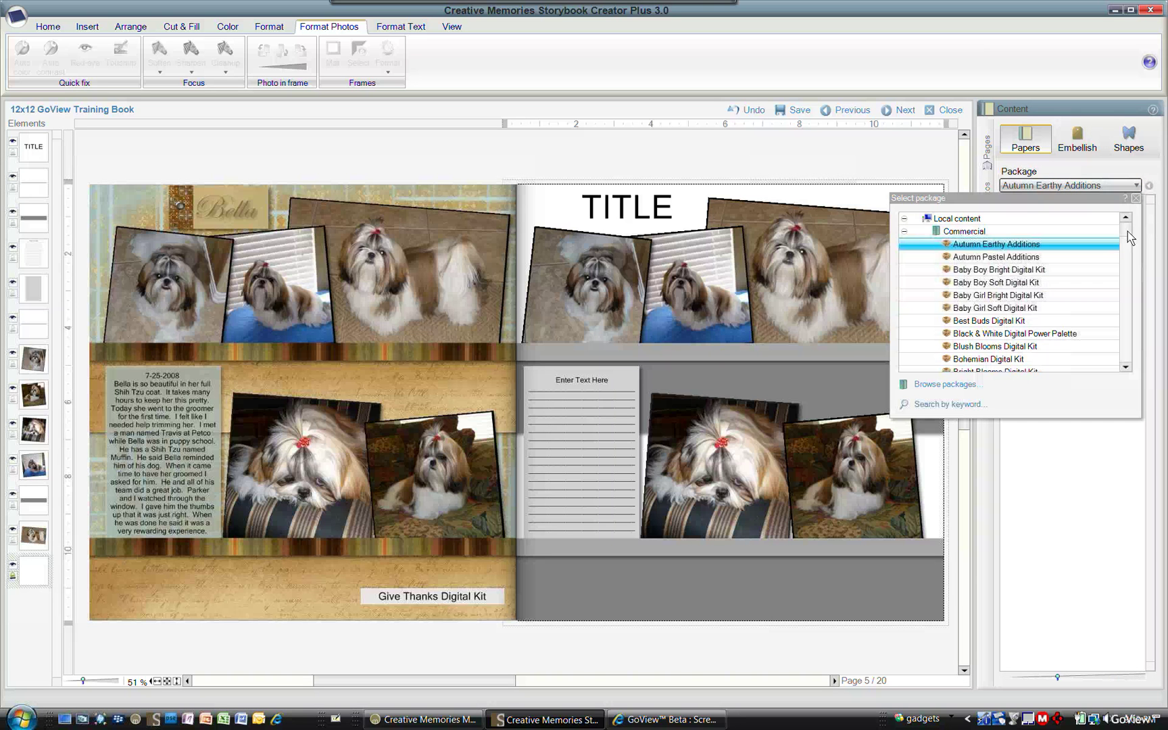
{"action": "left_click_drag", "start_coordinate": [1127, 231], "coordinate": [1137, 293]}
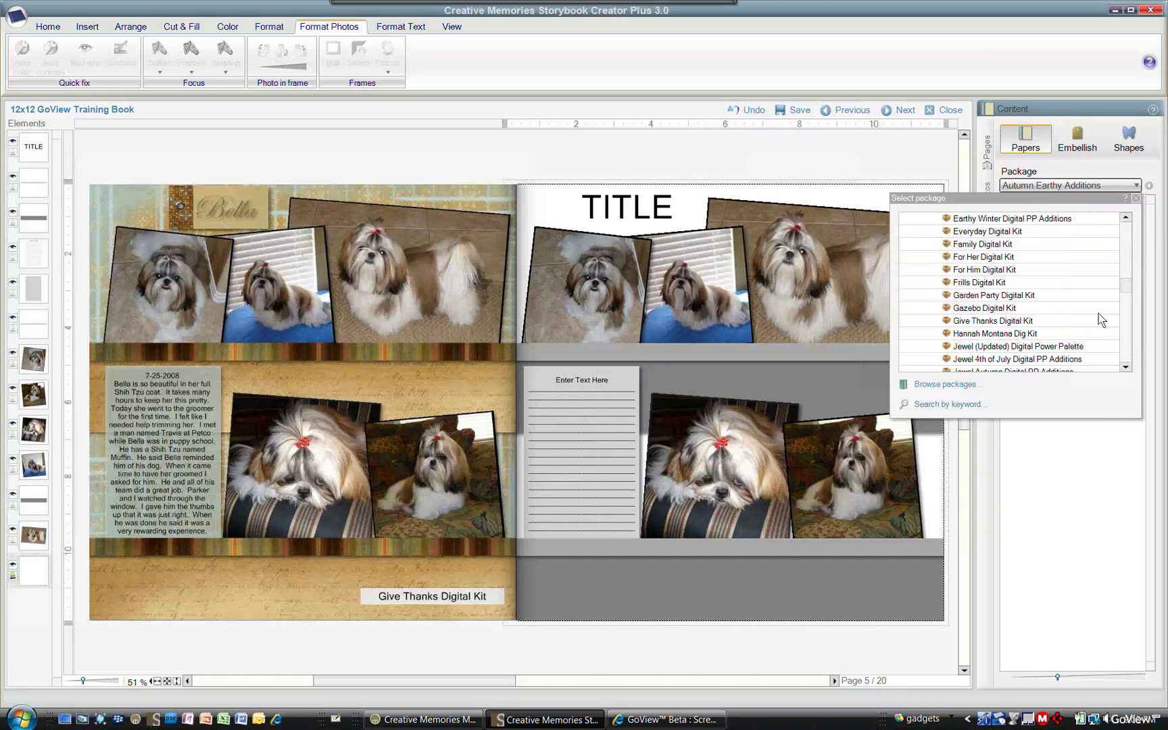
{"action": "left_click", "coordinate": [1059, 321]}
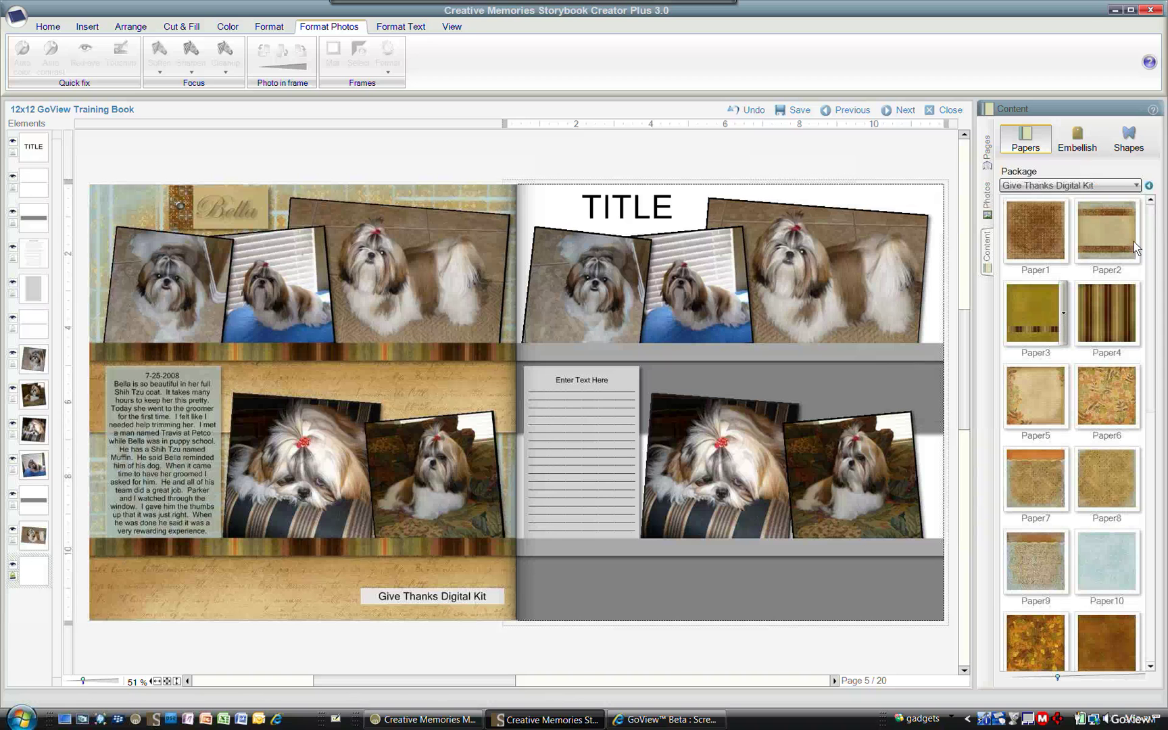
{"action": "scroll", "coordinate": [1040, 485], "scroll_direction": "down", "scroll_amount": 5}
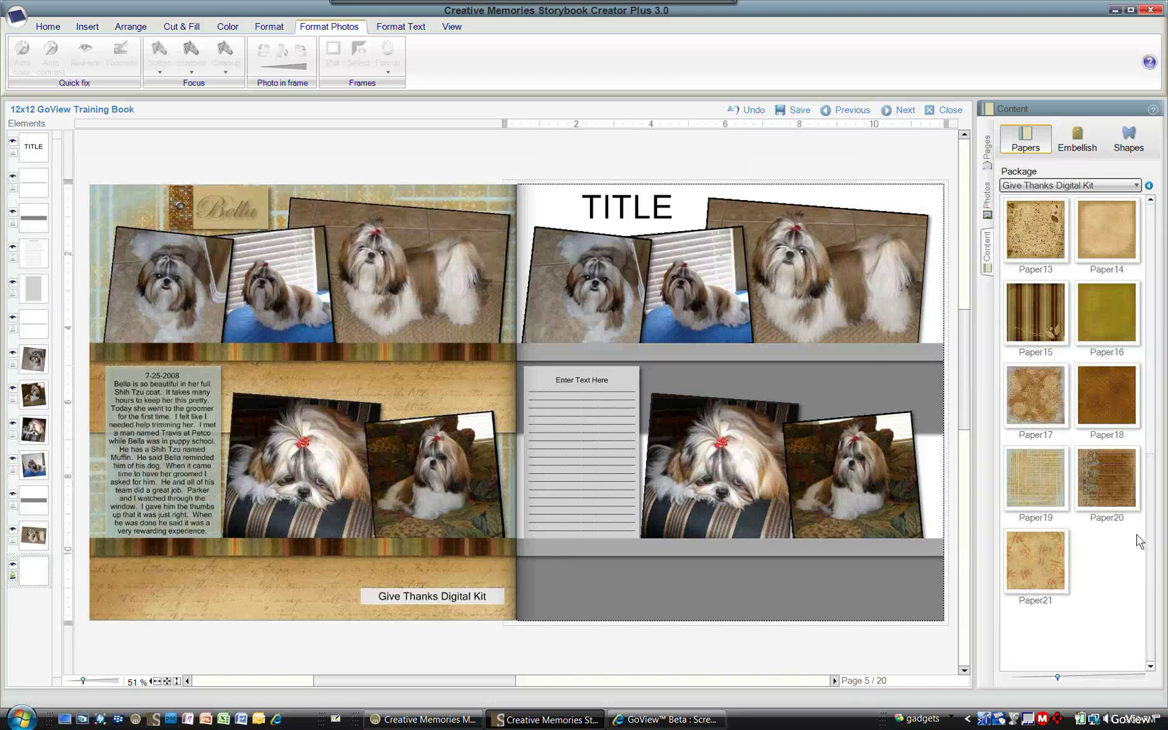
{"action": "left_click", "coordinate": [1065, 481]}
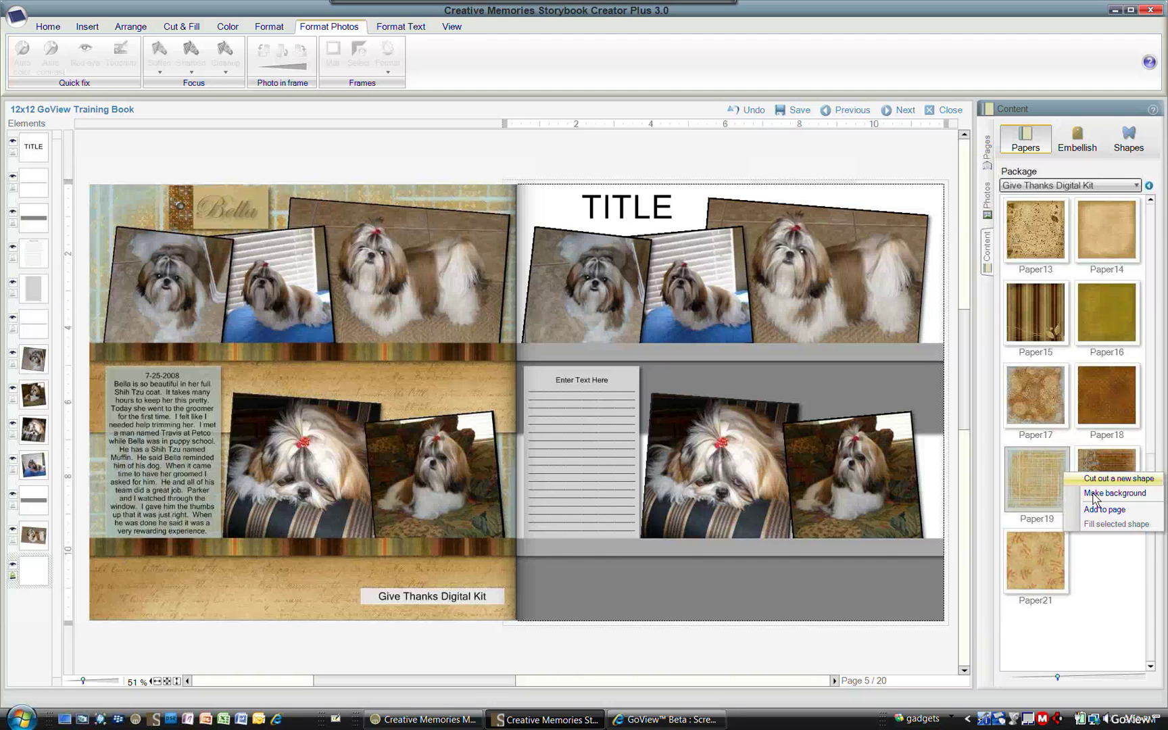
{"action": "left_click", "coordinate": [1102, 497]}
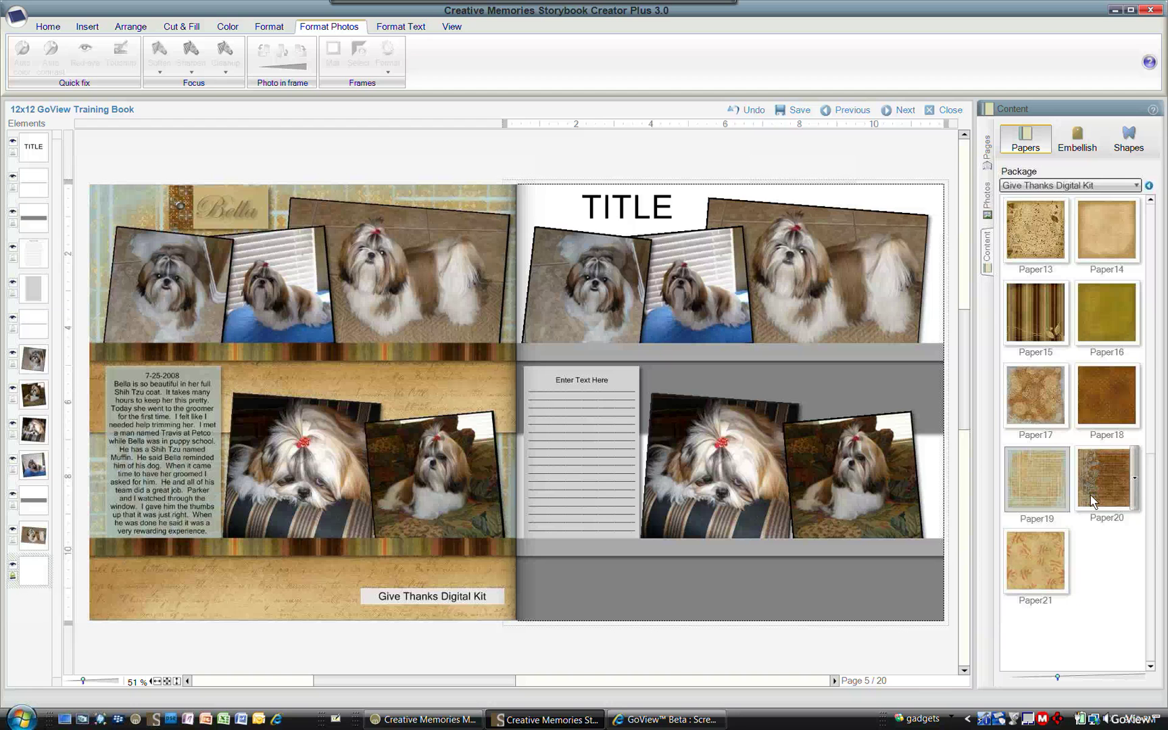
- Fill the two narrow horizontal strips below the photo rows with the striped Paper4
{"action": "left_click", "coordinate": [904, 364]}
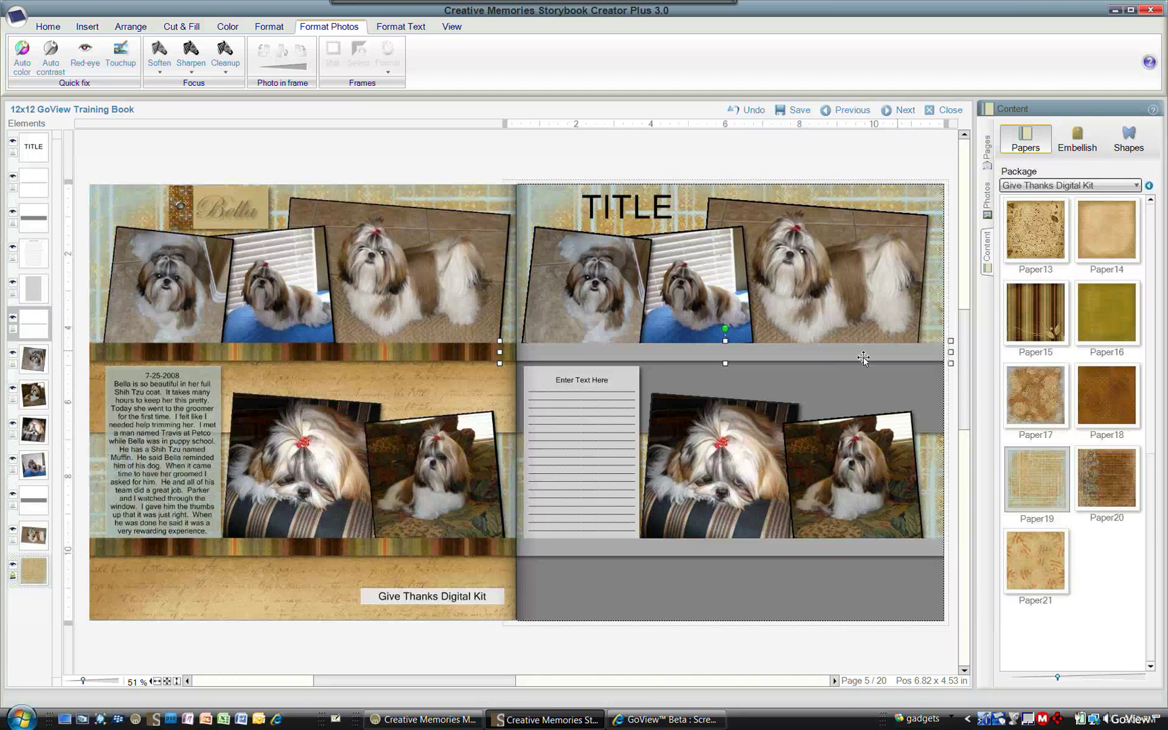
{"action": "left_click", "coordinate": [899, 555], "text": "shift"}
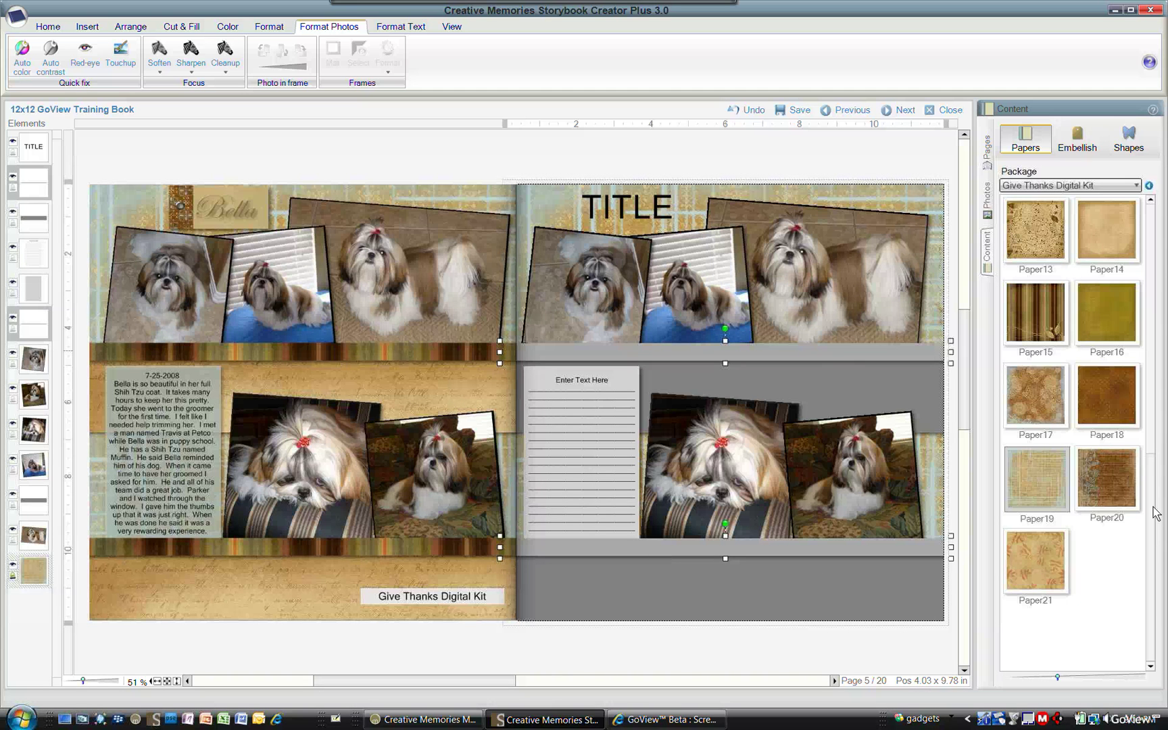
{"action": "left_click_drag", "start_coordinate": [1156, 513], "coordinate": [1162, 190]}
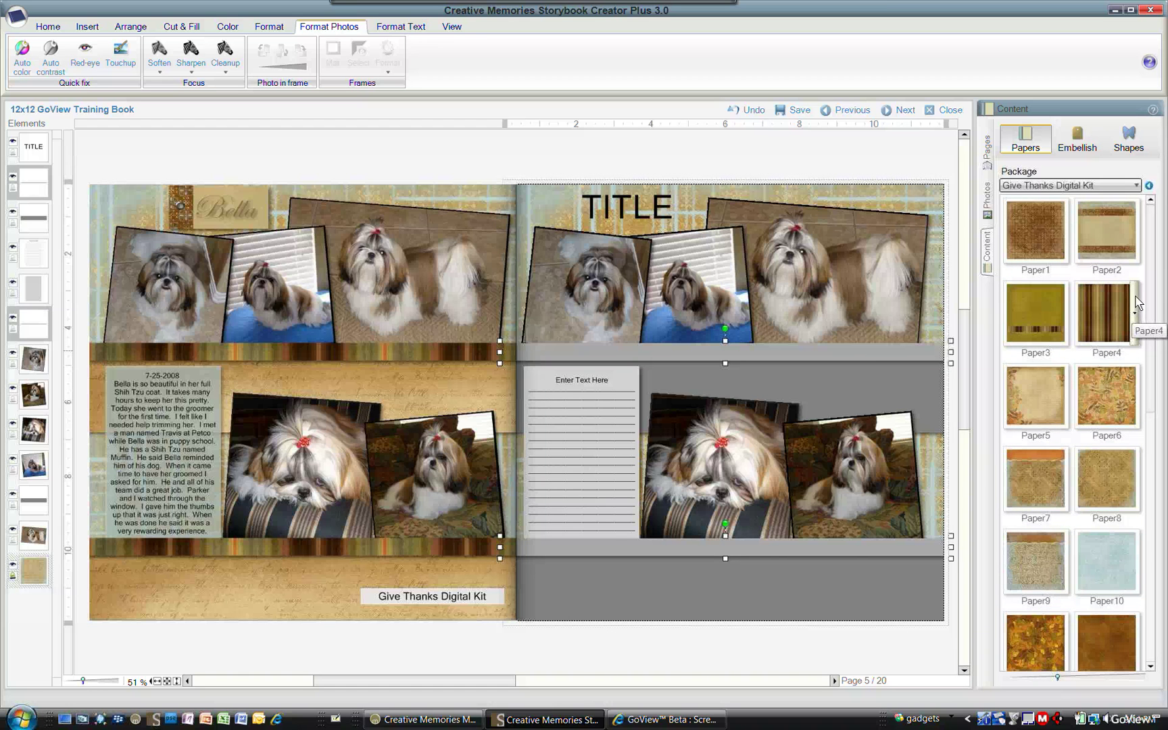
{"action": "left_click", "coordinate": [1135, 315]}
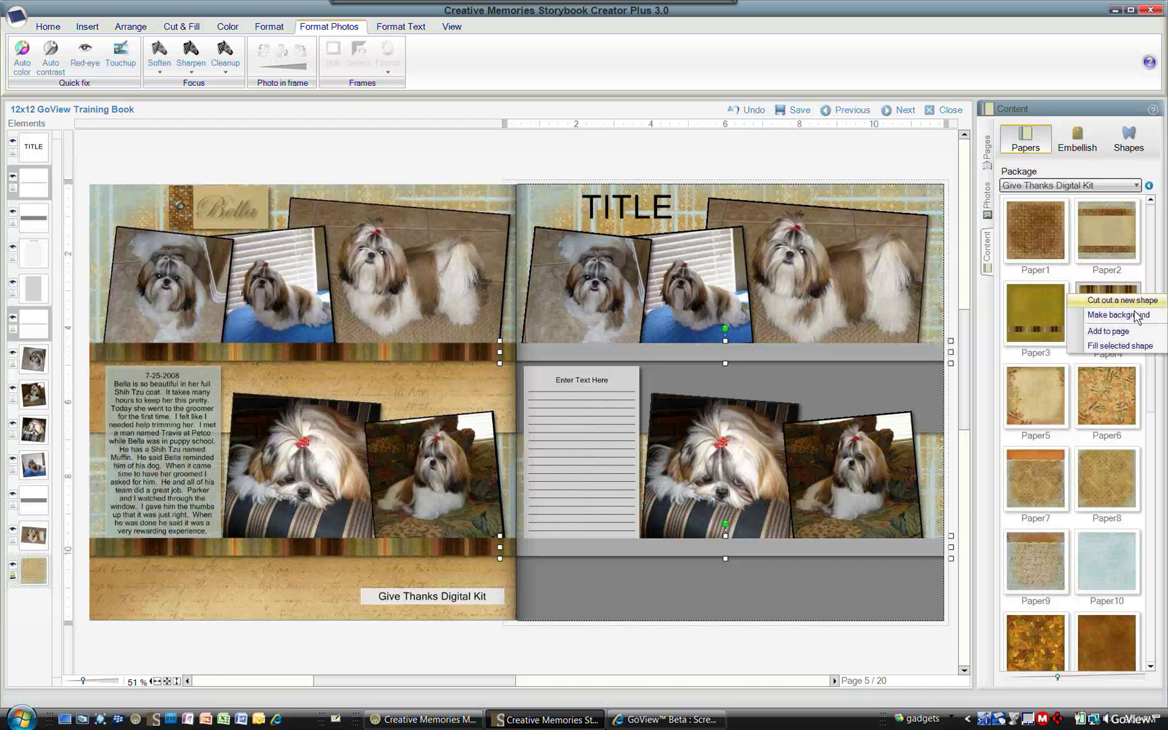
{"action": "left_click", "coordinate": [1132, 348]}
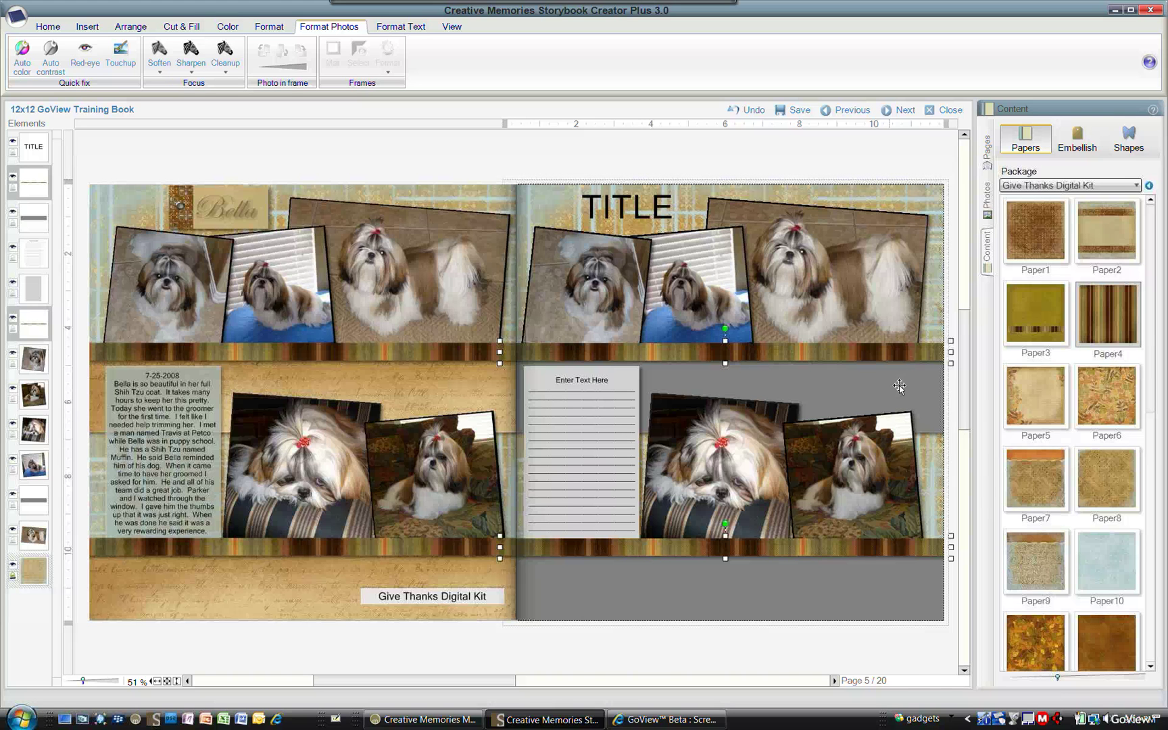
- Fill the two large gray blocks, behind the lower photos and at the page bottom, with Paper14
{"action": "left_click", "coordinate": [859, 392]}
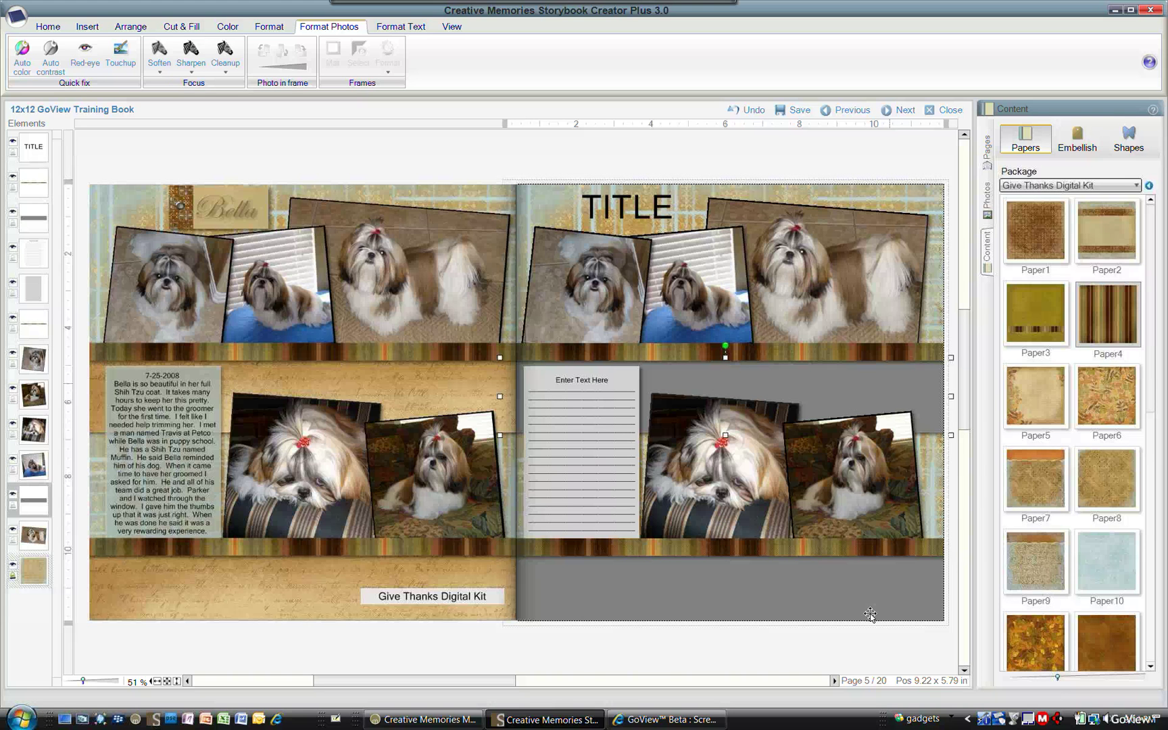
{"action": "left_click", "coordinate": [910, 600], "text": "shift"}
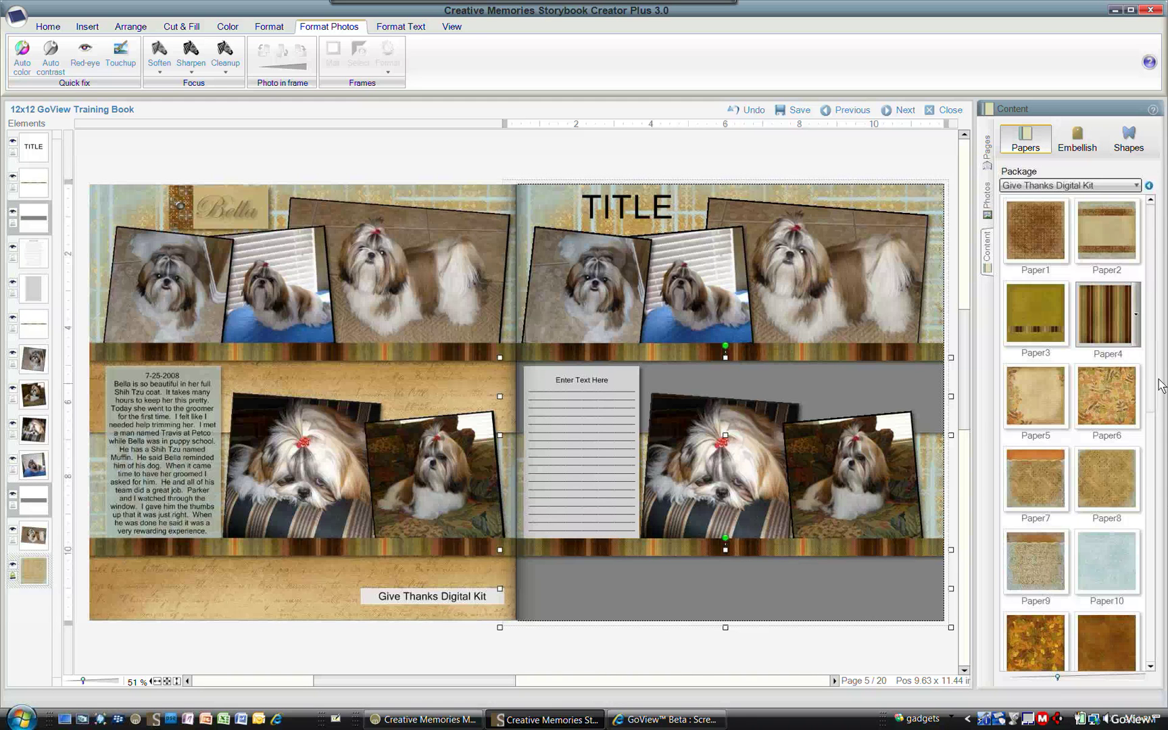
{"action": "scroll", "coordinate": [1162, 470], "scroll_direction": "down", "scroll_amount": 4}
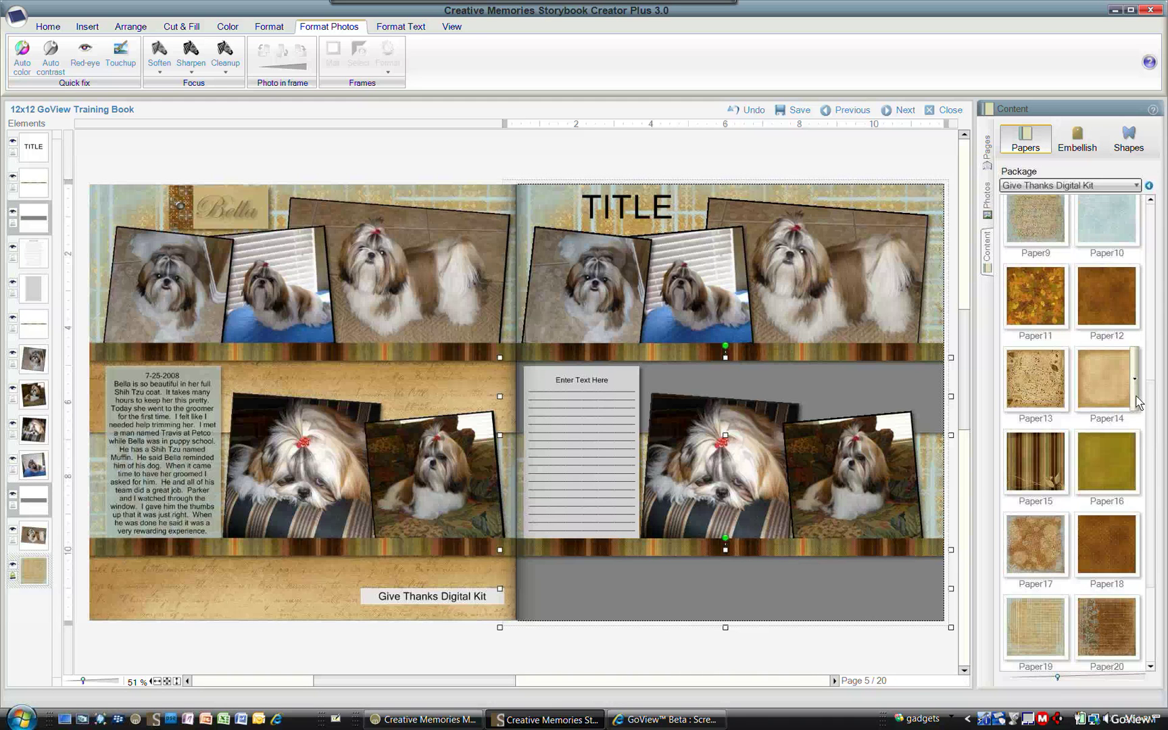
{"action": "left_click", "coordinate": [1136, 400]}
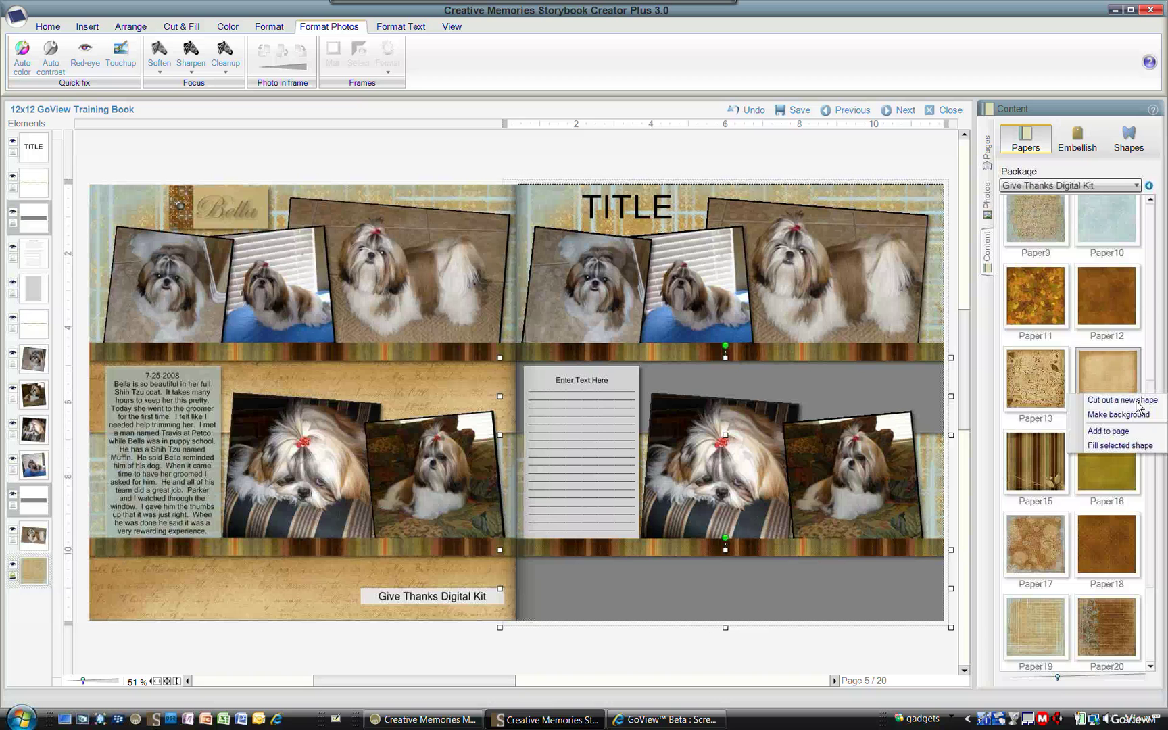
{"action": "left_click", "coordinate": [1134, 447]}
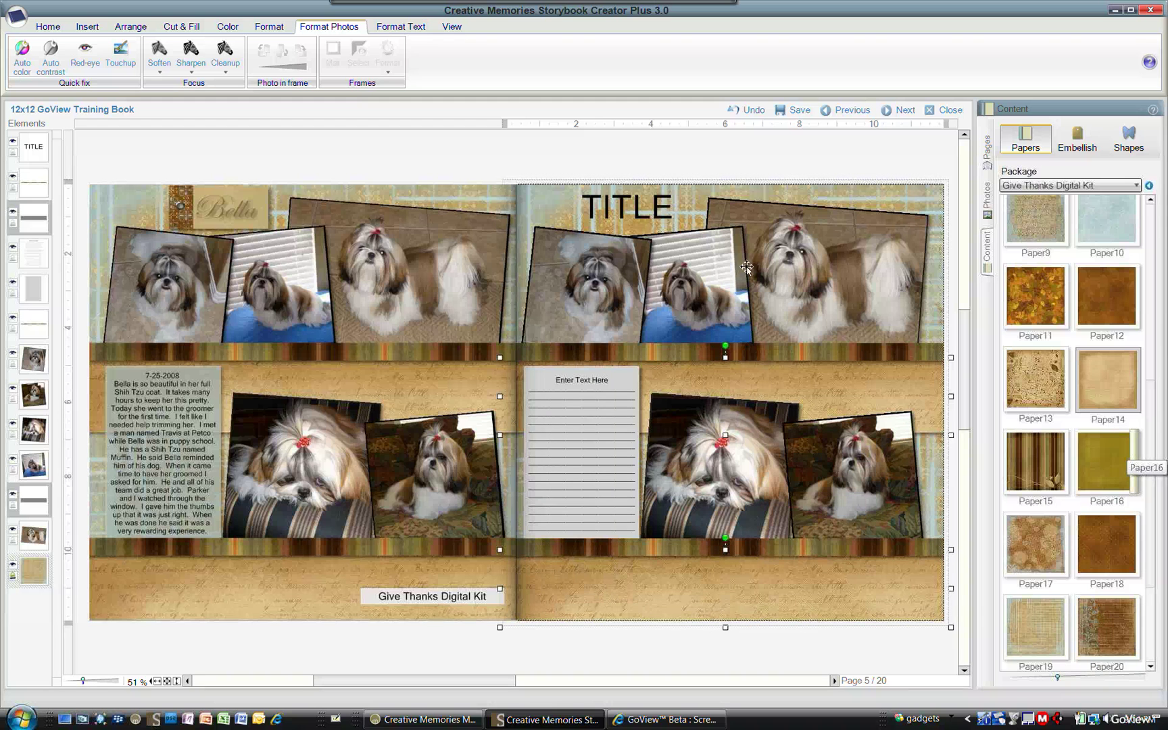
- Replace the placeholder title text with "Bella" and set its font to Edwardian Script ITC
{"action": "left_click", "coordinate": [648, 219]}
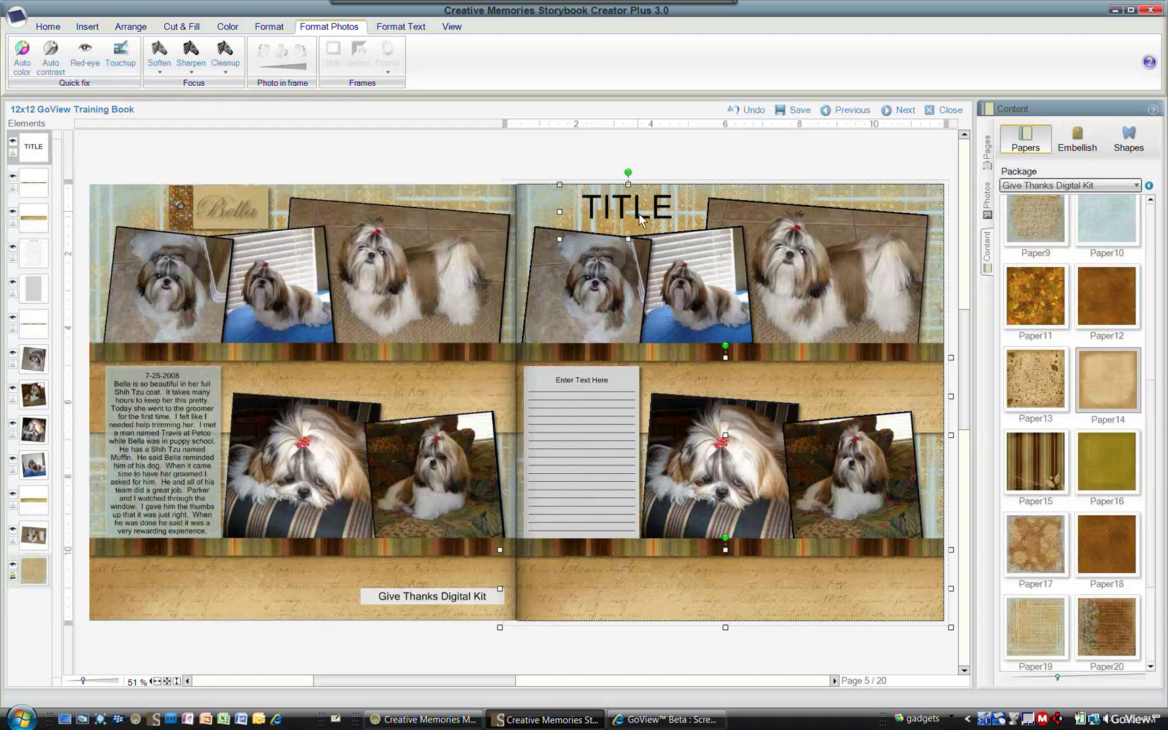
{"action": "double_click", "coordinate": [681, 218]}
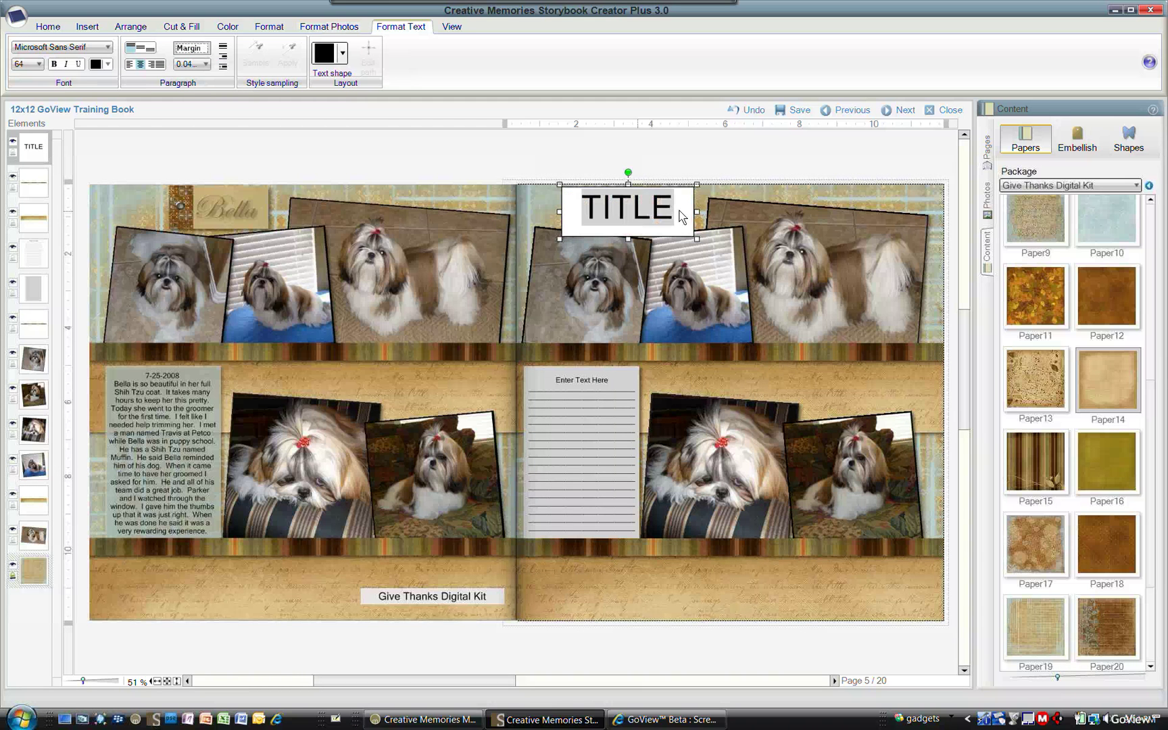
{"action": "type", "text": "Bella"}
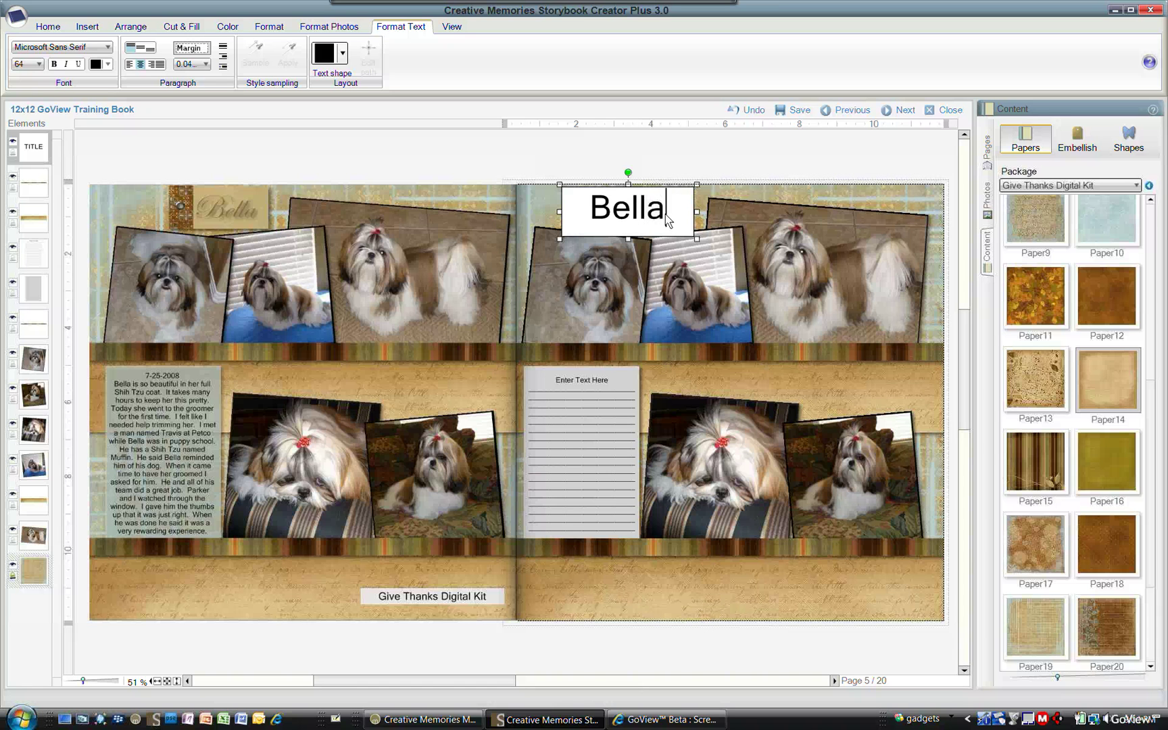
{"action": "left_click_drag", "start_coordinate": [667, 209], "coordinate": [597, 219]}
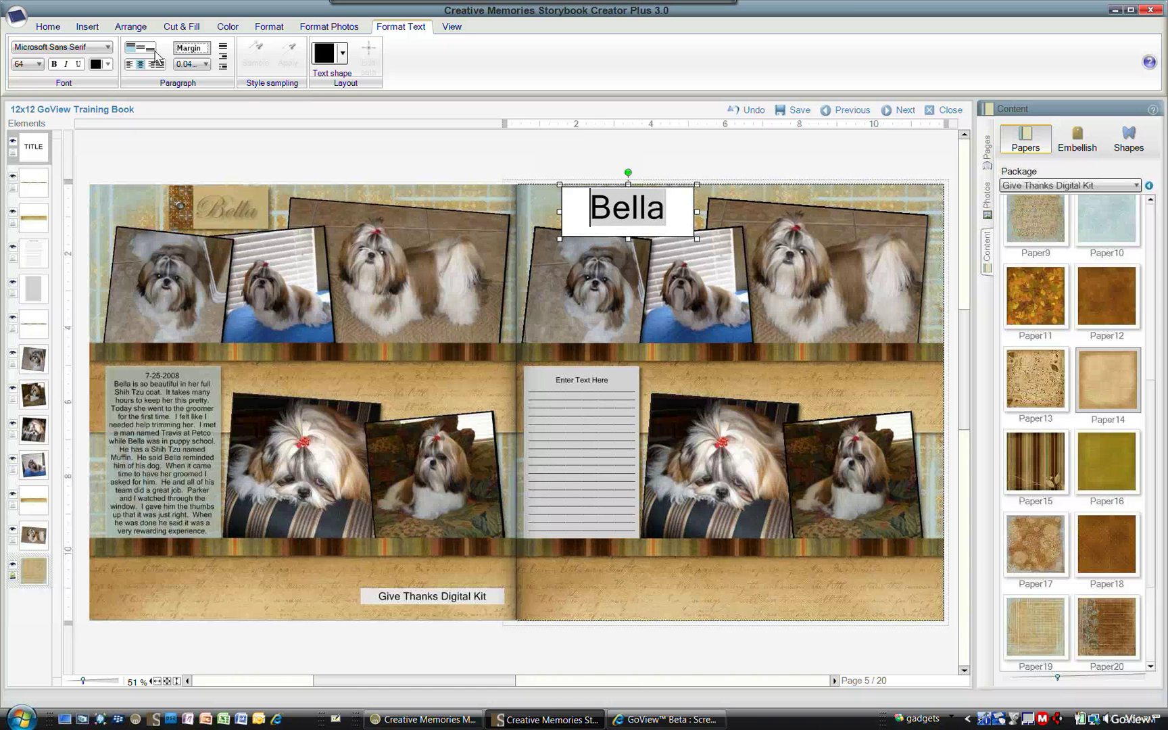
{"action": "left_click", "coordinate": [106, 48]}
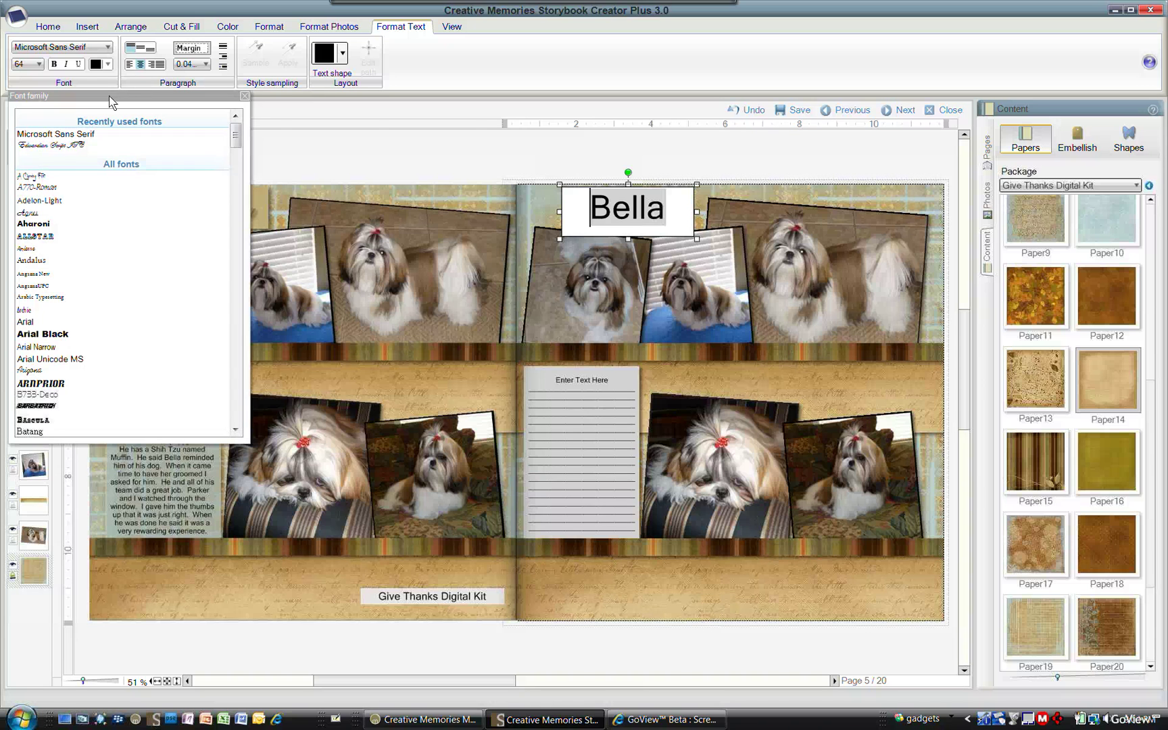
{"action": "left_click", "coordinate": [54, 146]}
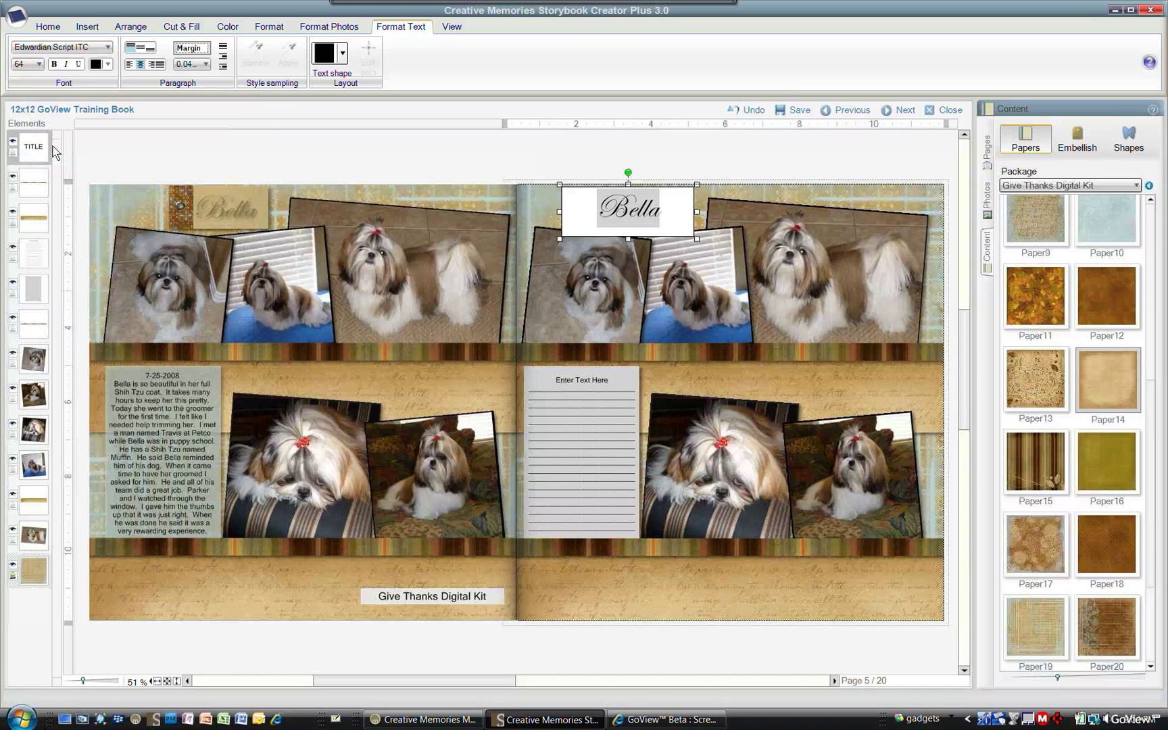
- Color the "Bella" title dark brown sampled from the lower dog photo and give it a heavy shadow
{"action": "left_click", "coordinate": [110, 65]}
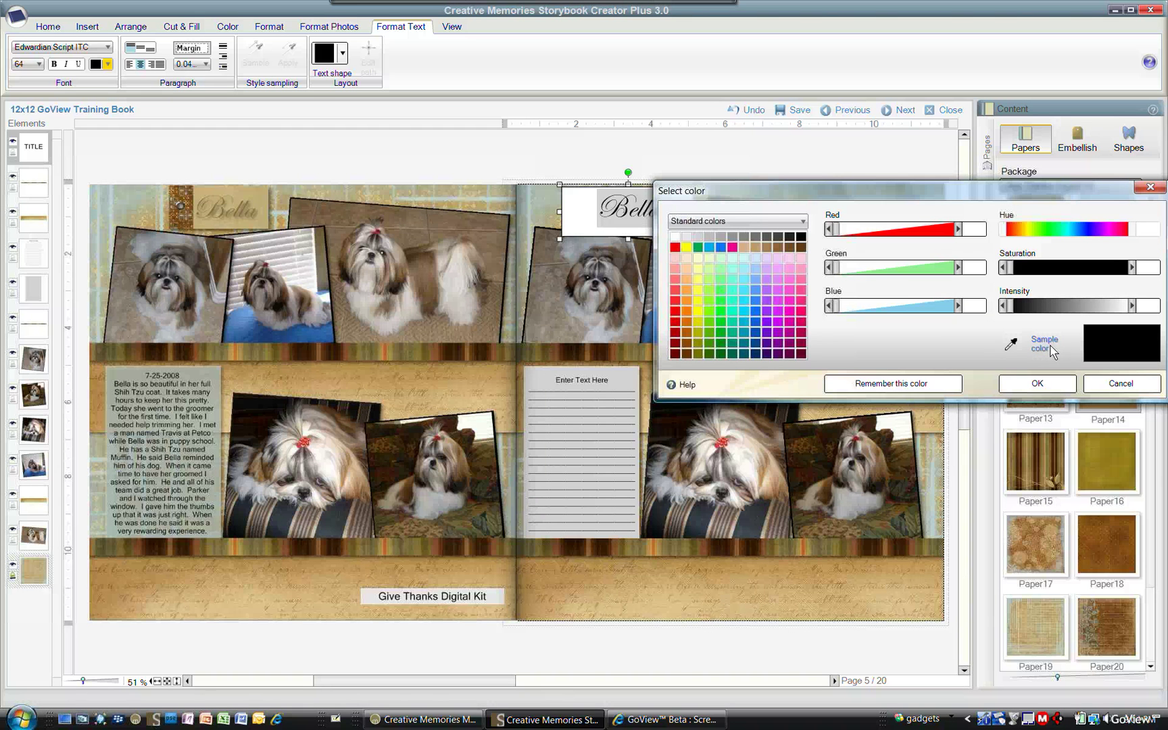
{"action": "left_click", "coordinate": [1045, 344]}
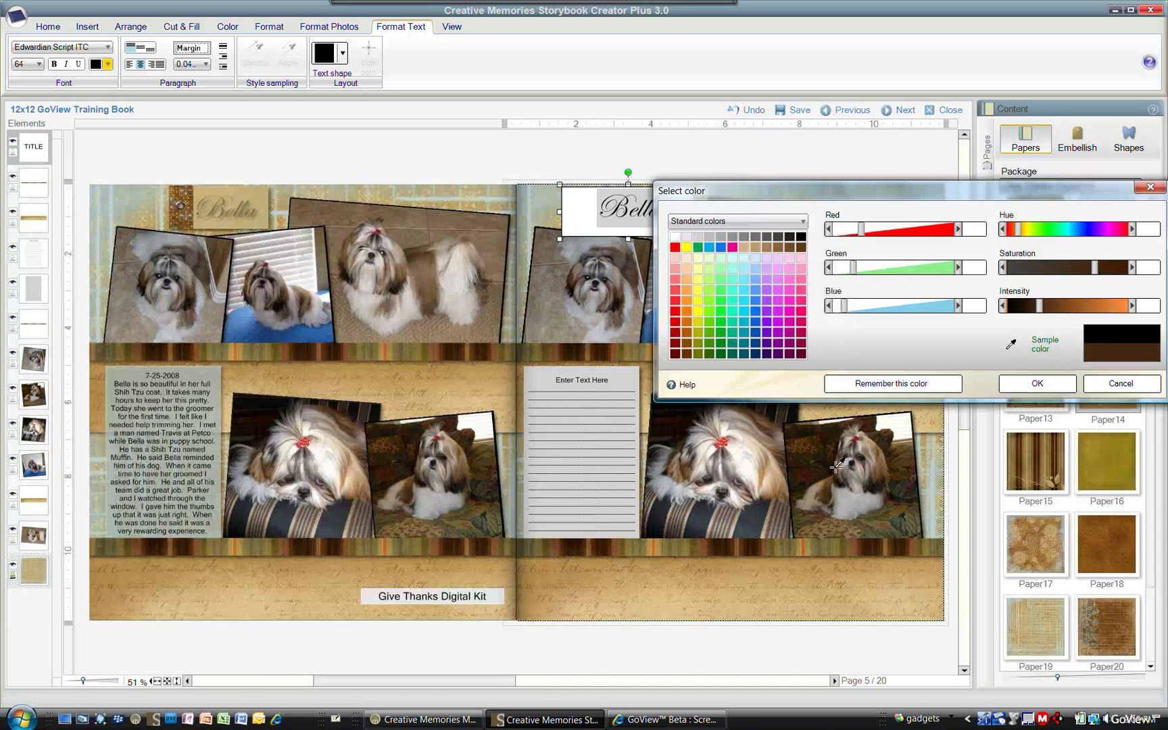
{"action": "left_click", "coordinate": [1053, 390]}
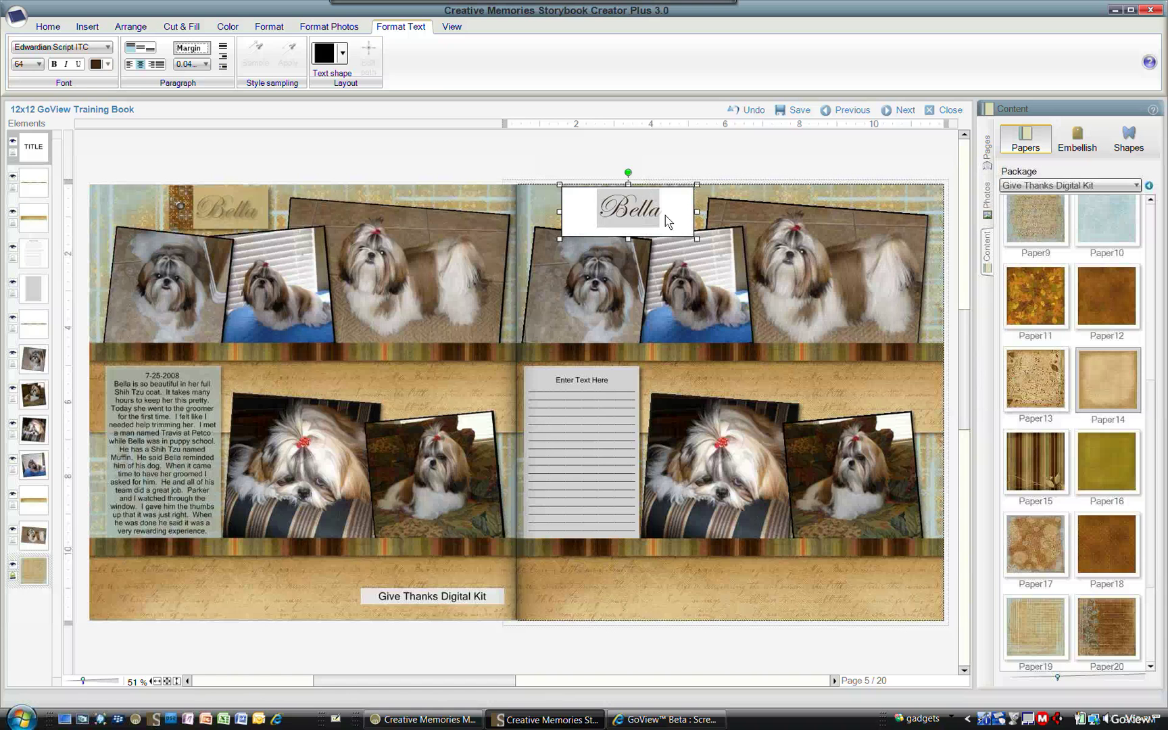
{"action": "left_click", "coordinate": [267, 27]}
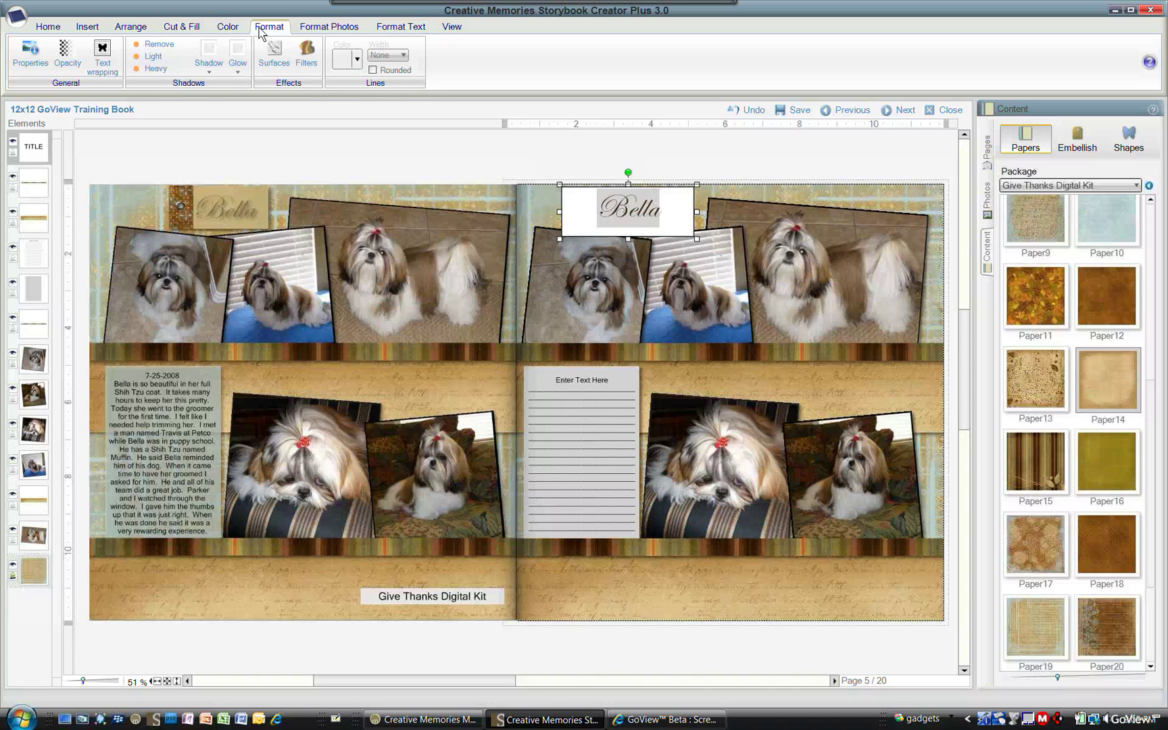
{"action": "left_click", "coordinate": [165, 70]}
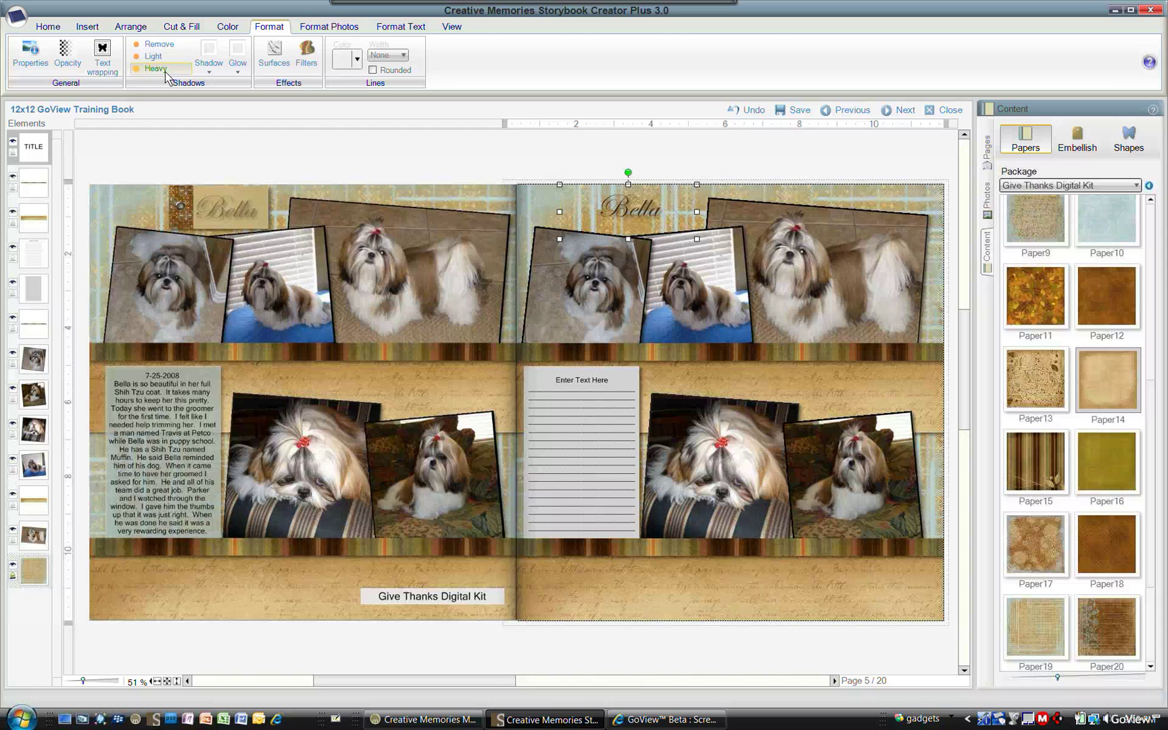
{"action": "left_click", "coordinate": [465, 152]}
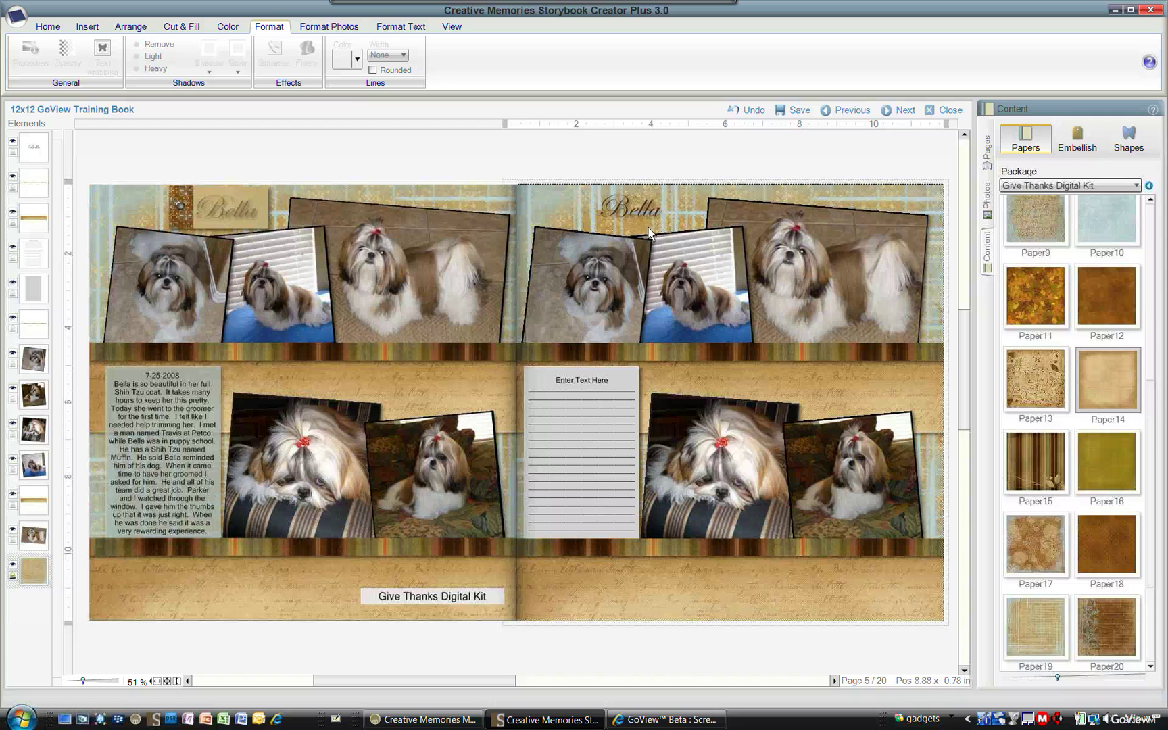
- Add the RecTag2 embellishment from the Give Thanks Digital Kit over the title and widen it to reach the large upper photo
{"action": "left_click", "coordinate": [1079, 140]}
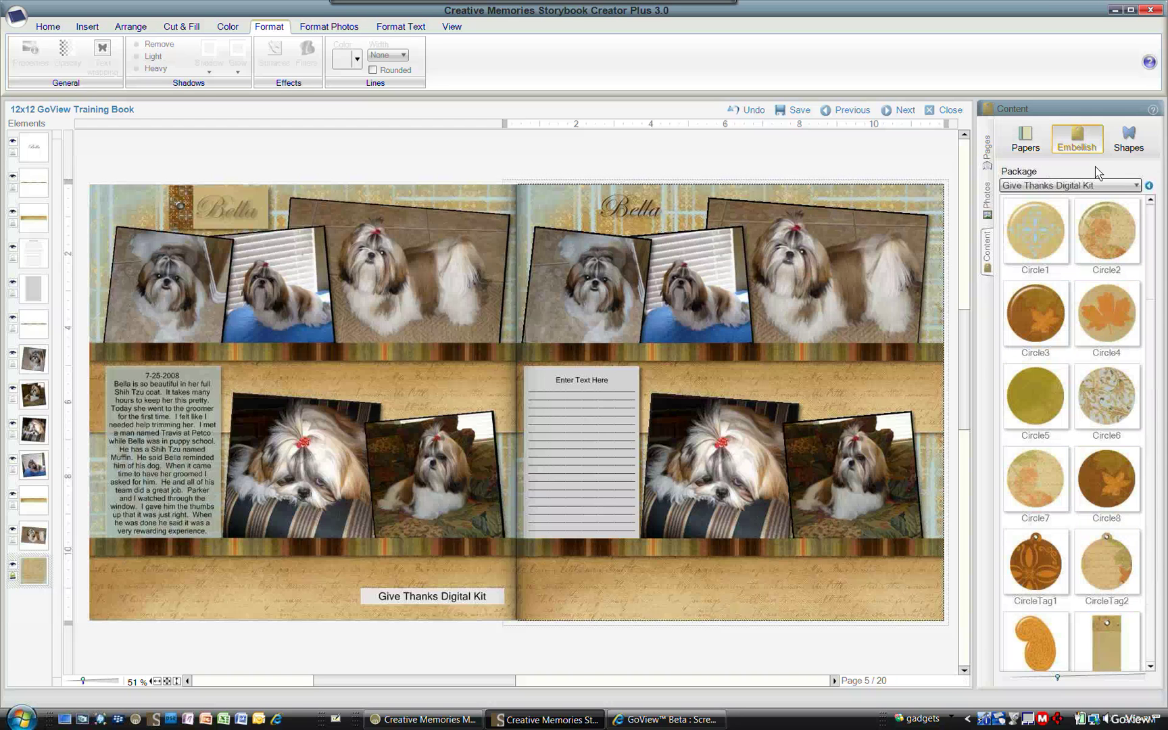
{"action": "left_click_drag", "start_coordinate": [1154, 225], "coordinate": [1163, 282]}
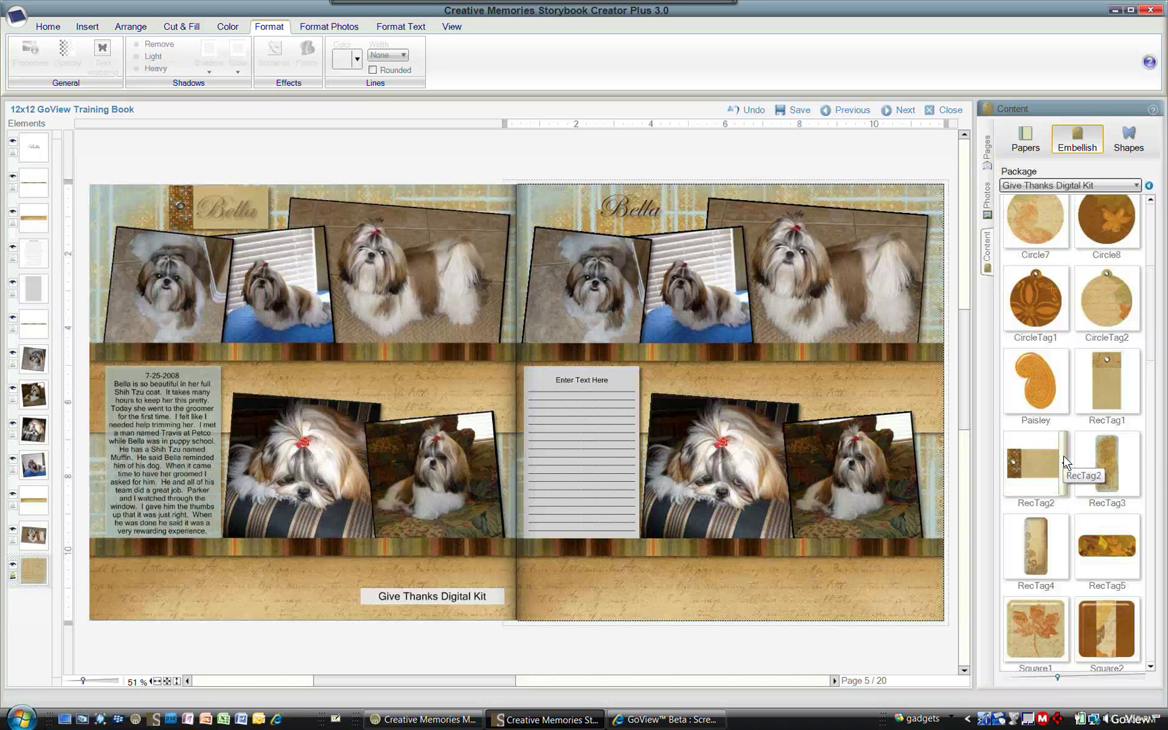
{"action": "left_click", "coordinate": [1063, 462]}
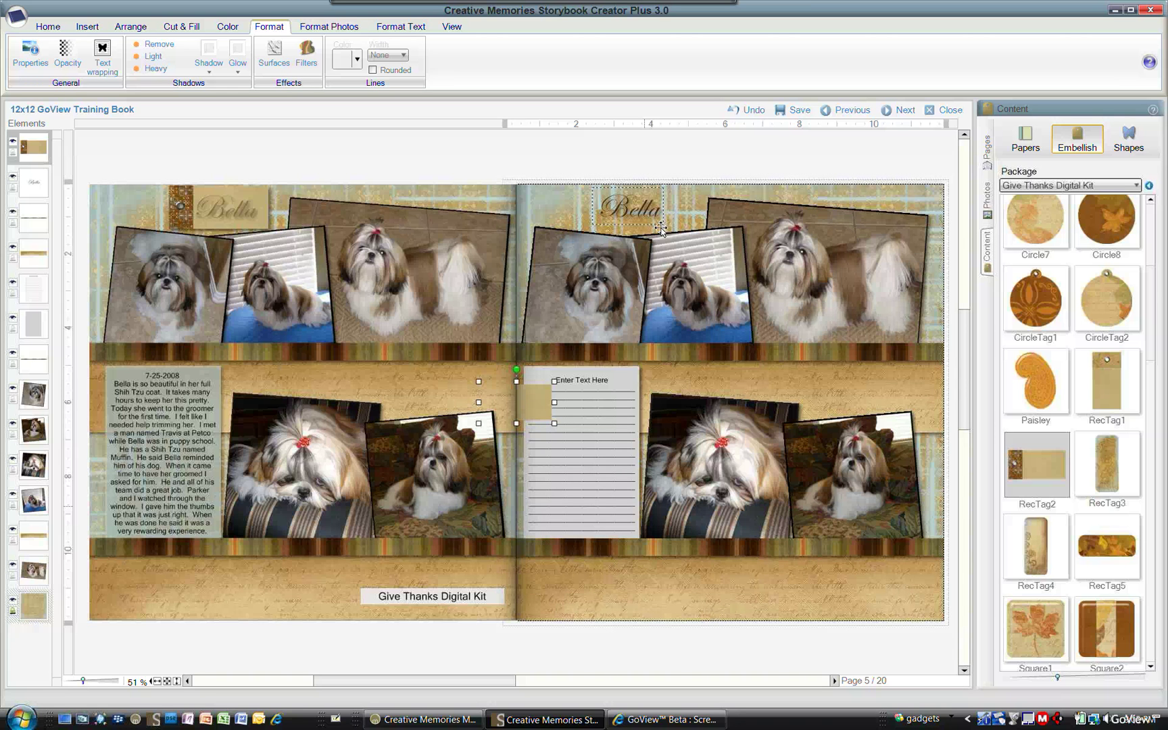
{"action": "left_click_drag", "start_coordinate": [660, 229], "coordinate": [663, 225]}
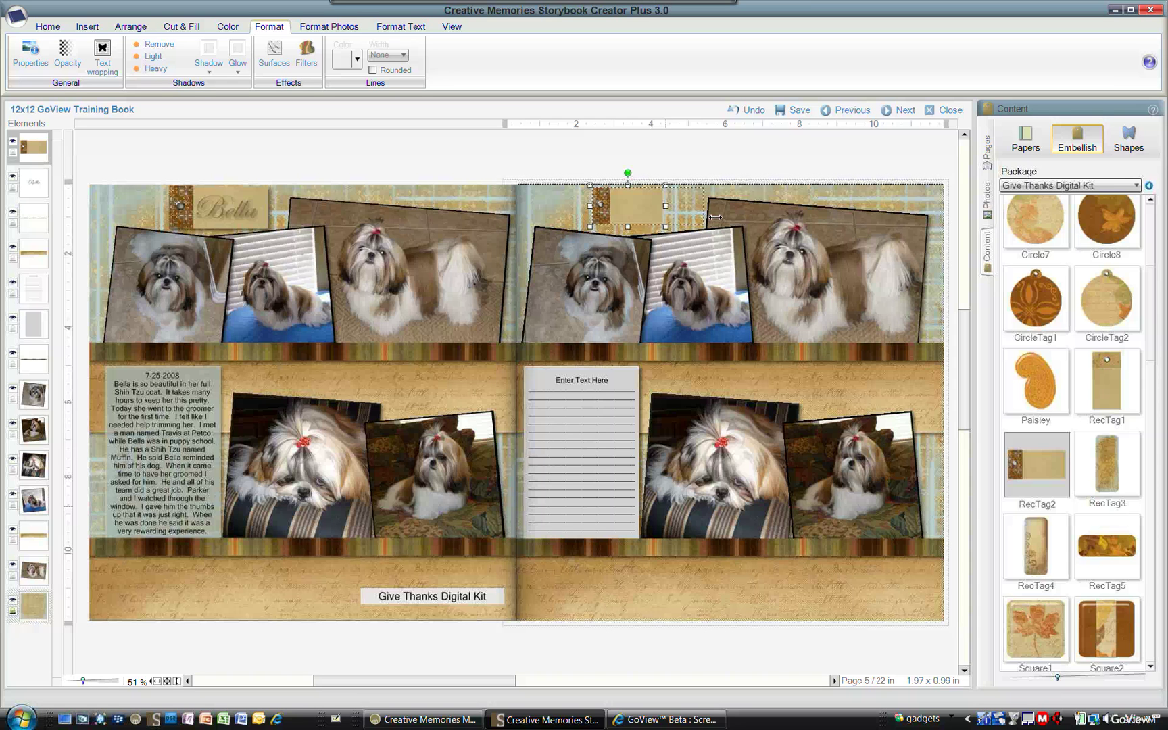
{"action": "left_click_drag", "start_coordinate": [707, 215], "coordinate": [706, 215]}
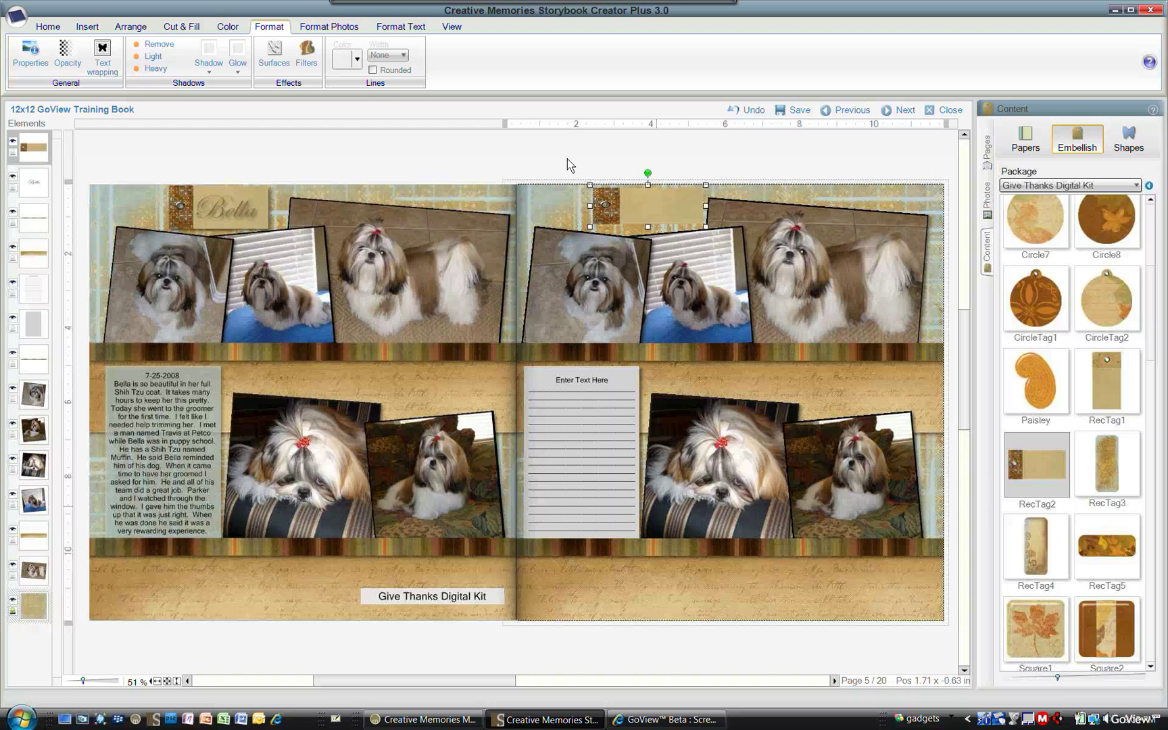
{"action": "left_click", "coordinate": [672, 211]}
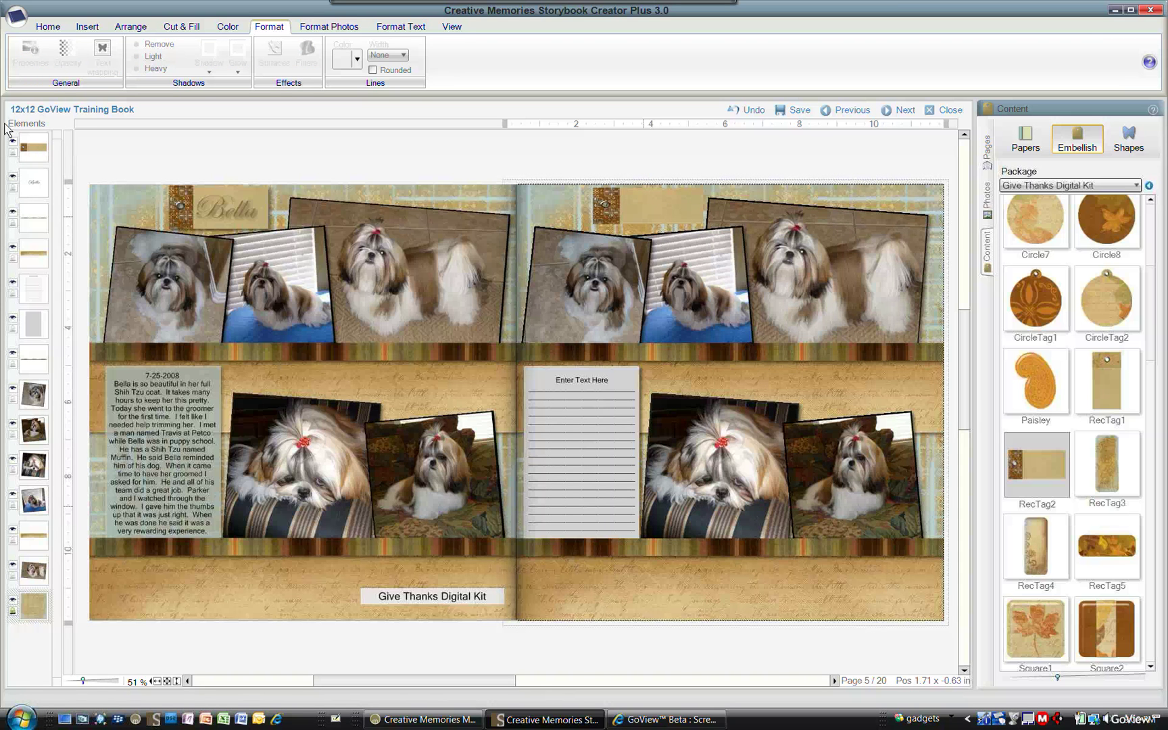
- Move the tag one layer below the "Bella" title and shift the title onto the tag's plain area
{"action": "left_click", "coordinate": [35, 150]}
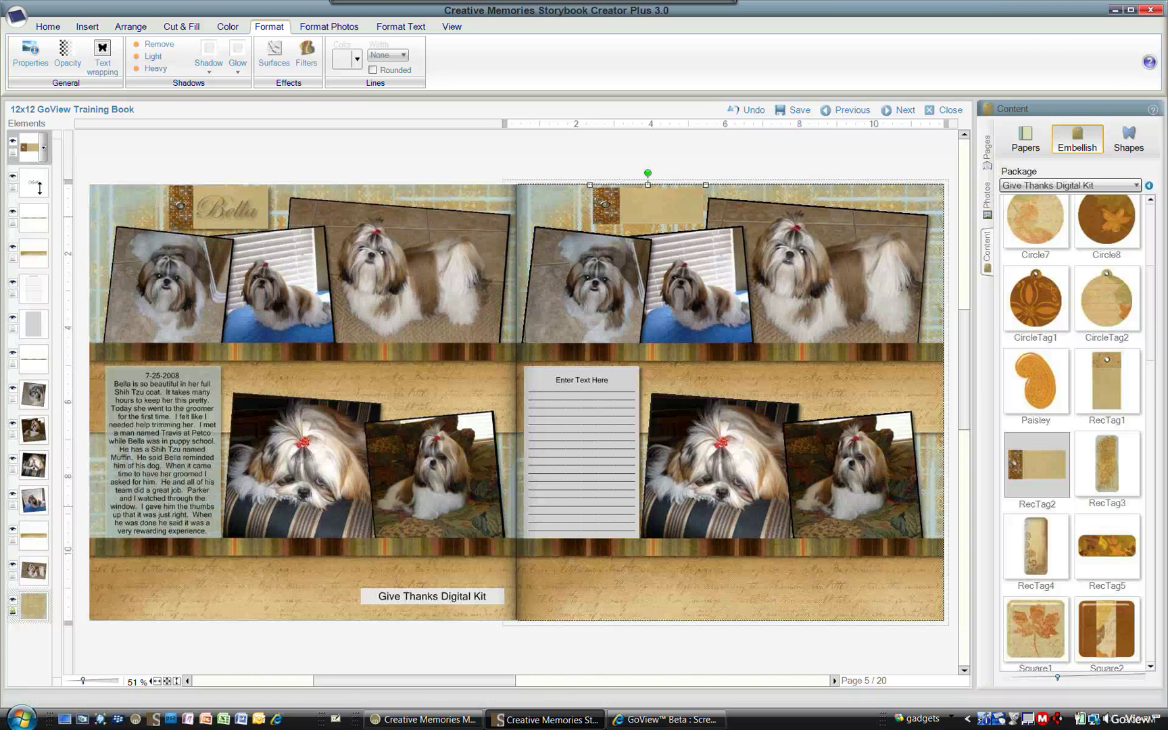
{"action": "left_click_drag", "start_coordinate": [35, 150], "coordinate": [36, 202]}
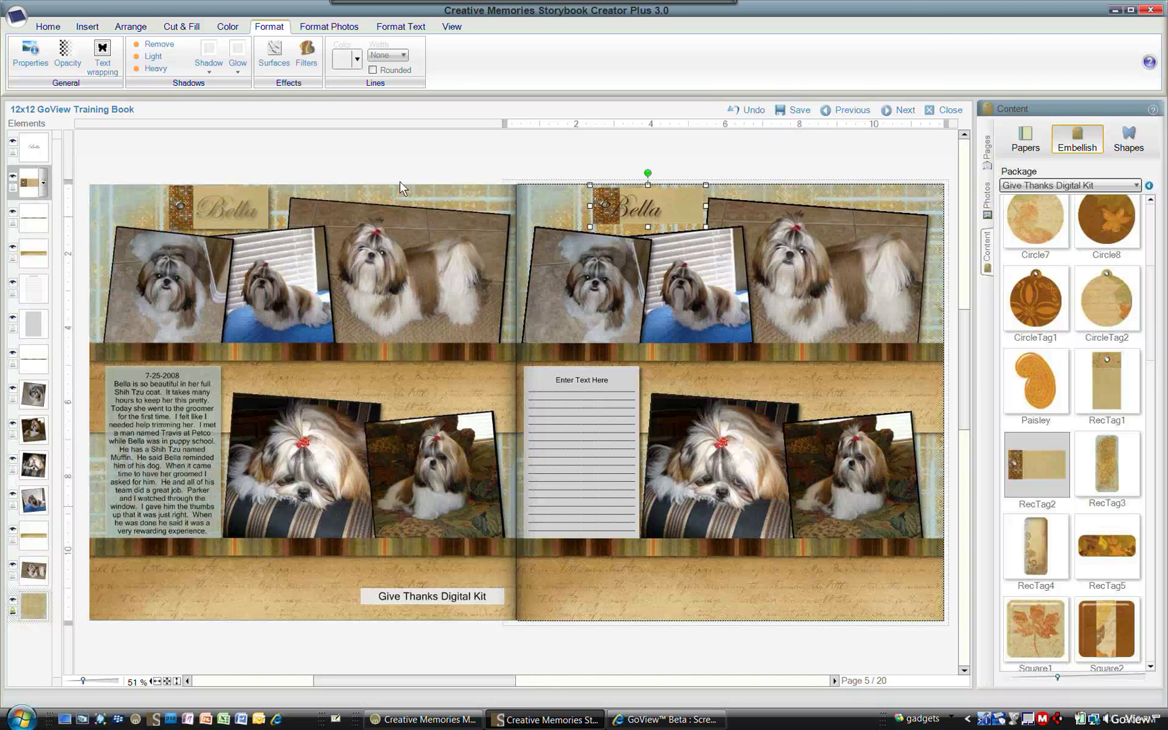
{"action": "left_click", "coordinate": [679, 217]}
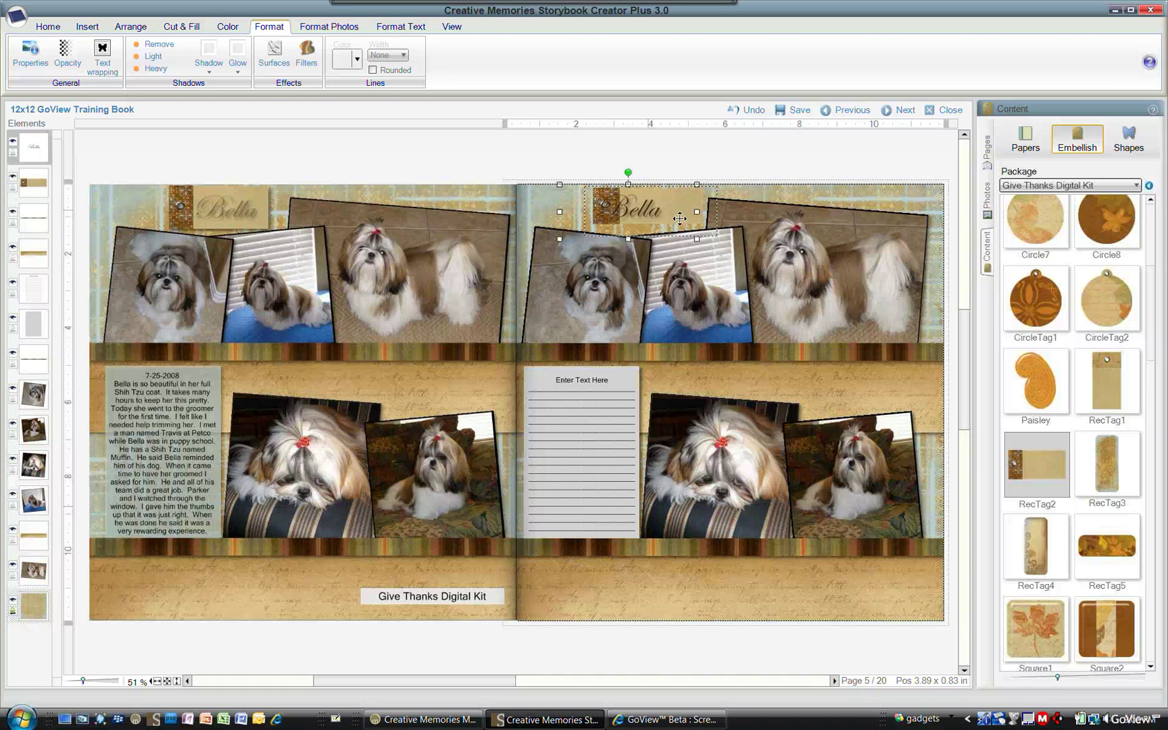
{"action": "left_click_drag", "start_coordinate": [679, 218], "coordinate": [702, 216]}
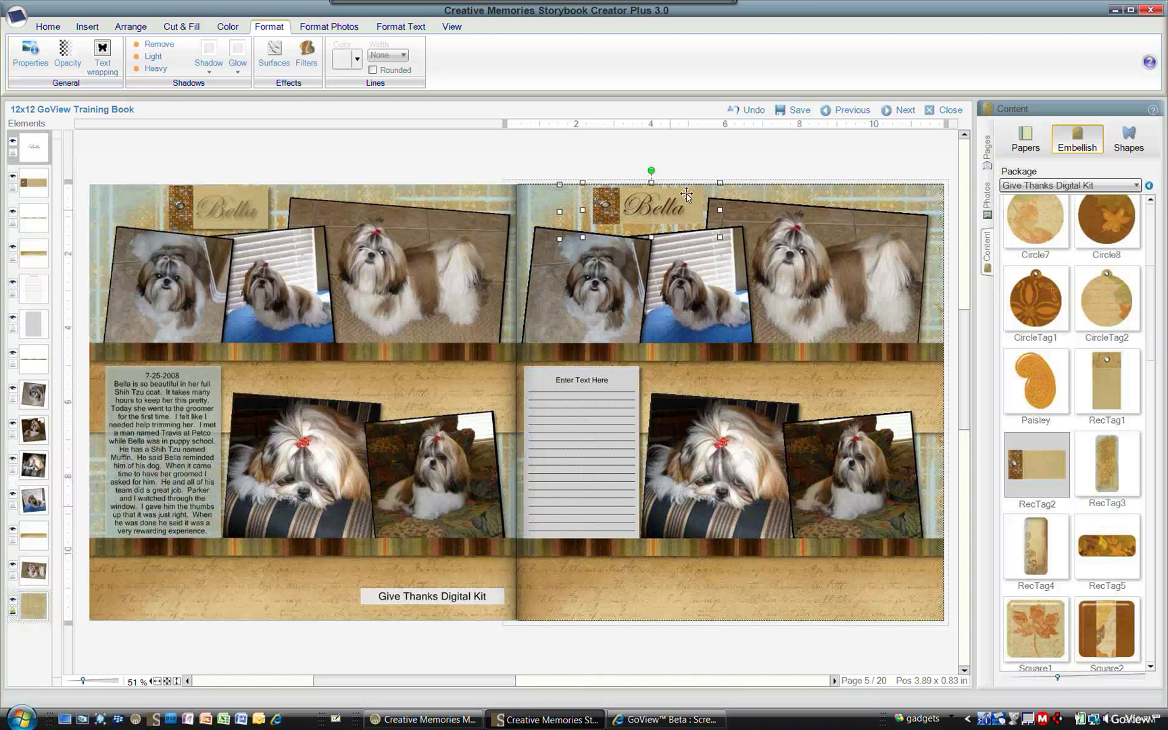
{"action": "left_click", "coordinate": [673, 154]}
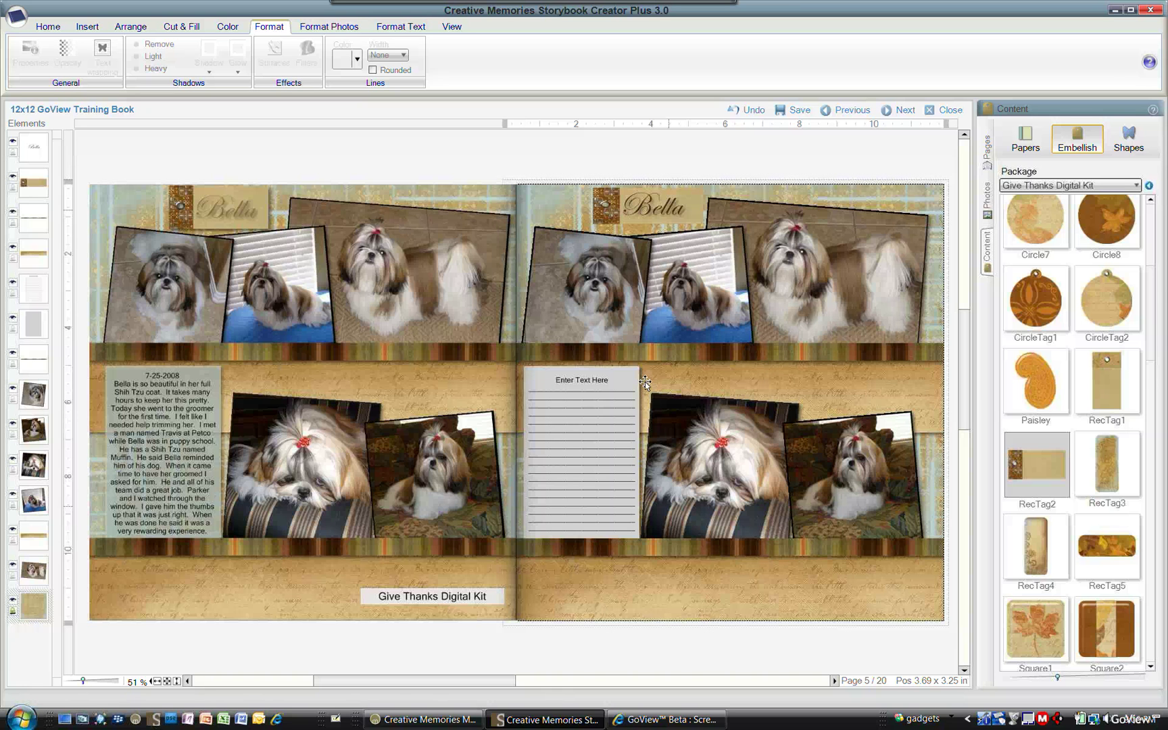
- Fill the gray journaling box beside the lower photos with the sampled muted blue-green color
{"action": "left_click", "coordinate": [570, 390]}
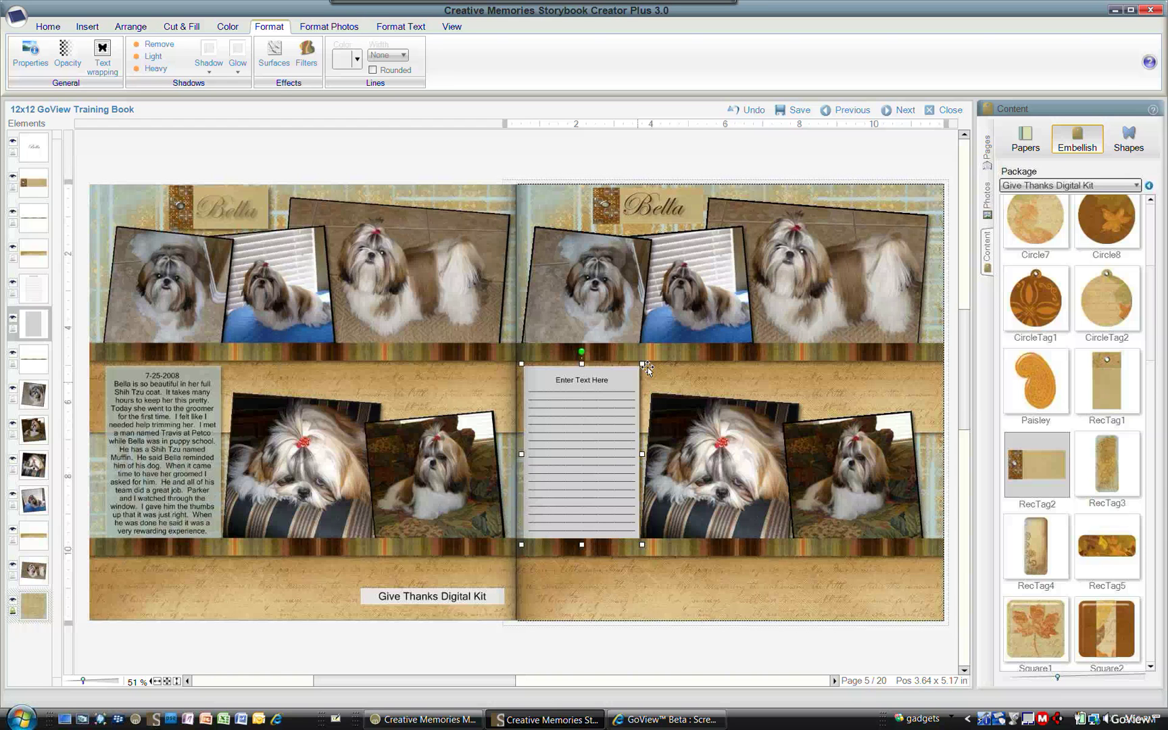
{"action": "left_click", "coordinate": [181, 29]}
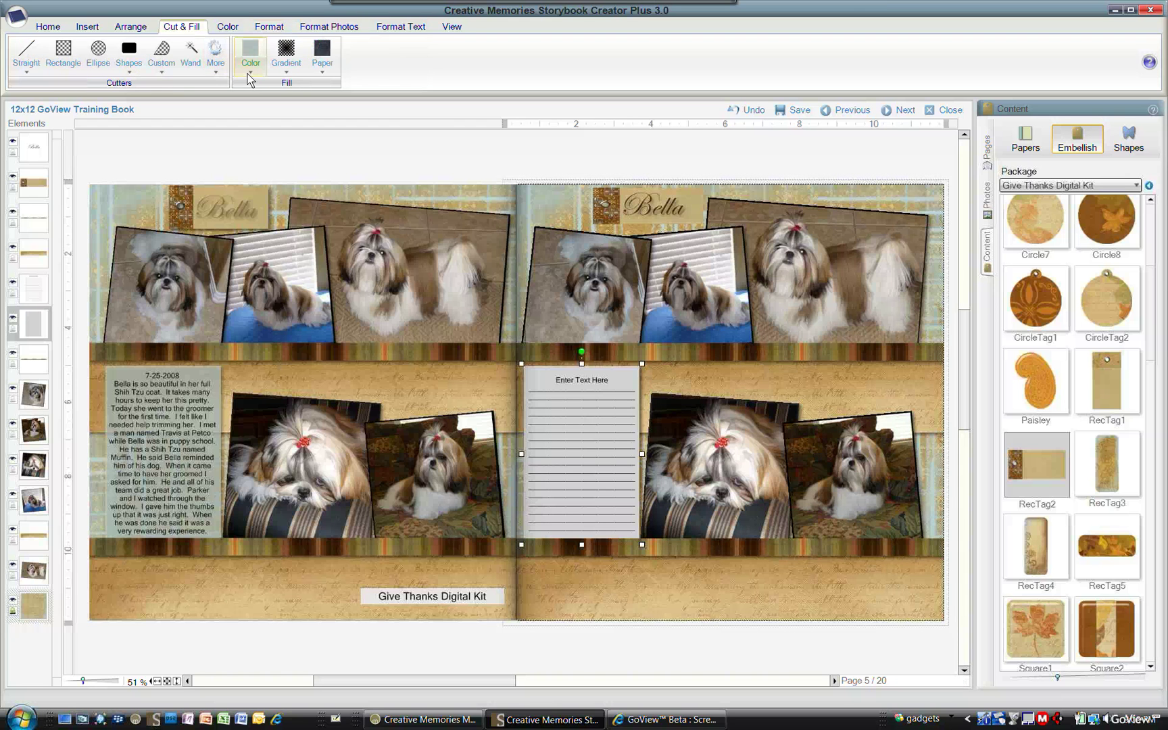
{"action": "left_click", "coordinate": [248, 76]}
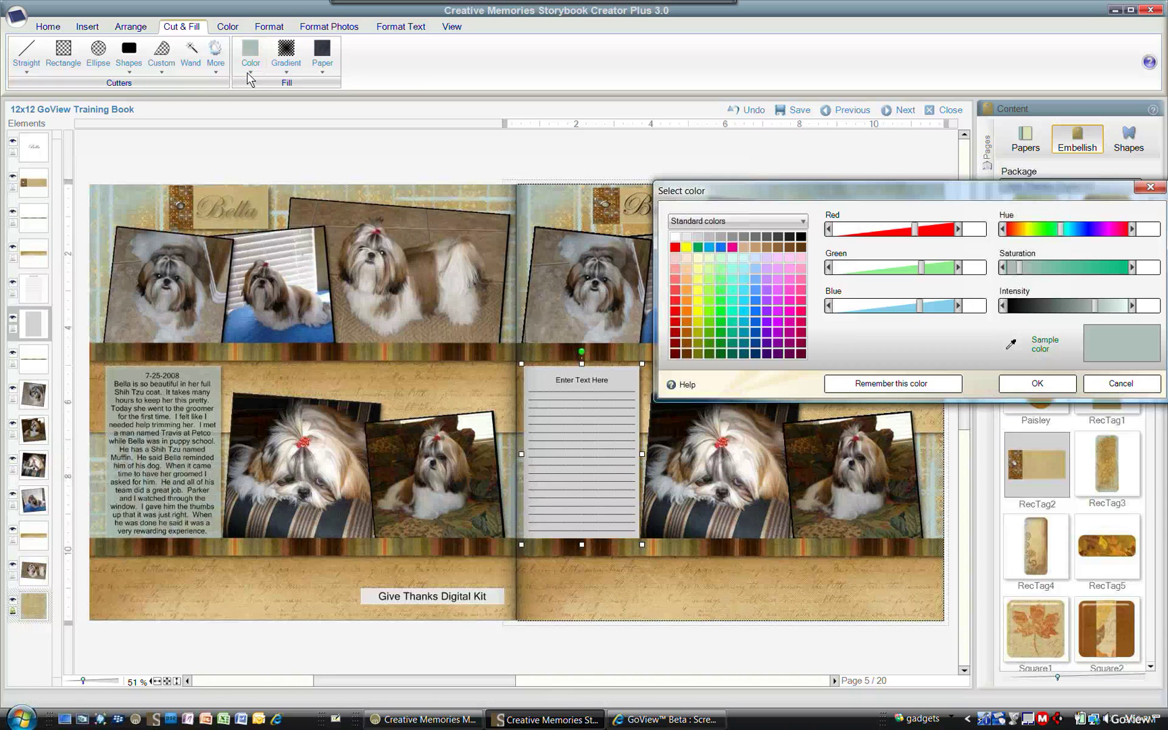
{"action": "left_click", "coordinate": [1046, 347]}
{"action": "left_click", "coordinate": [1048, 388]}
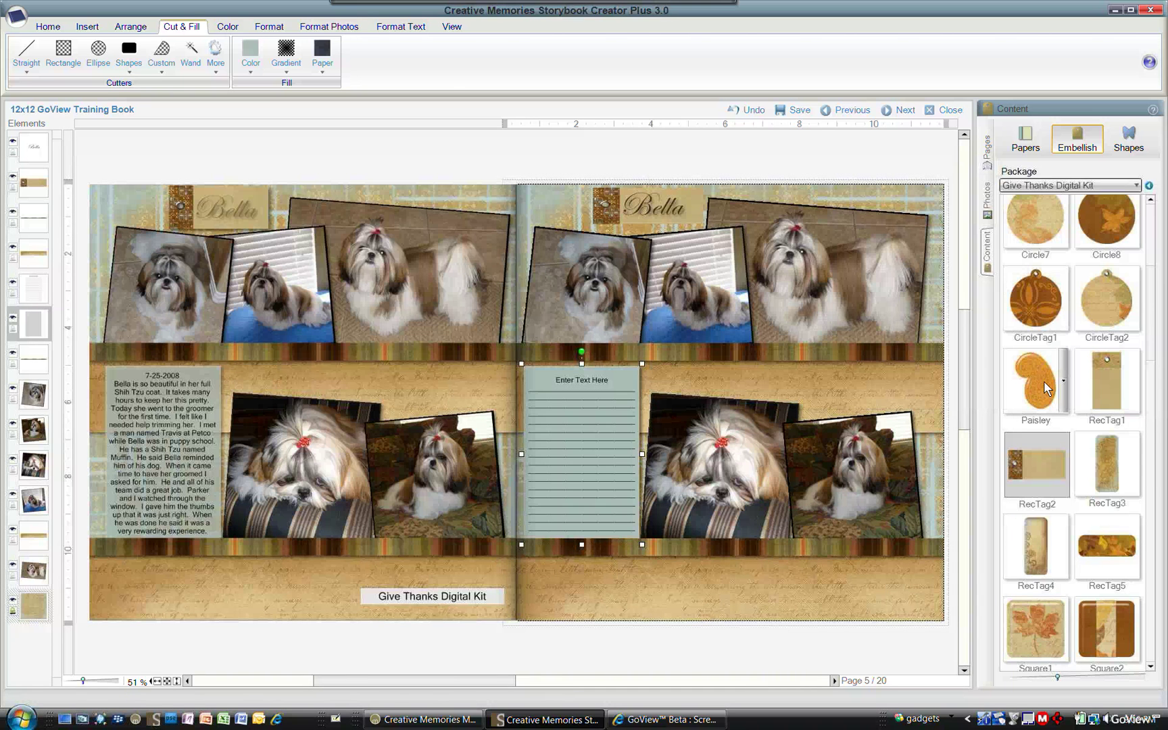
- Lower the opacity of the blue-green journaling box to about 70
{"action": "left_click", "coordinate": [270, 28]}
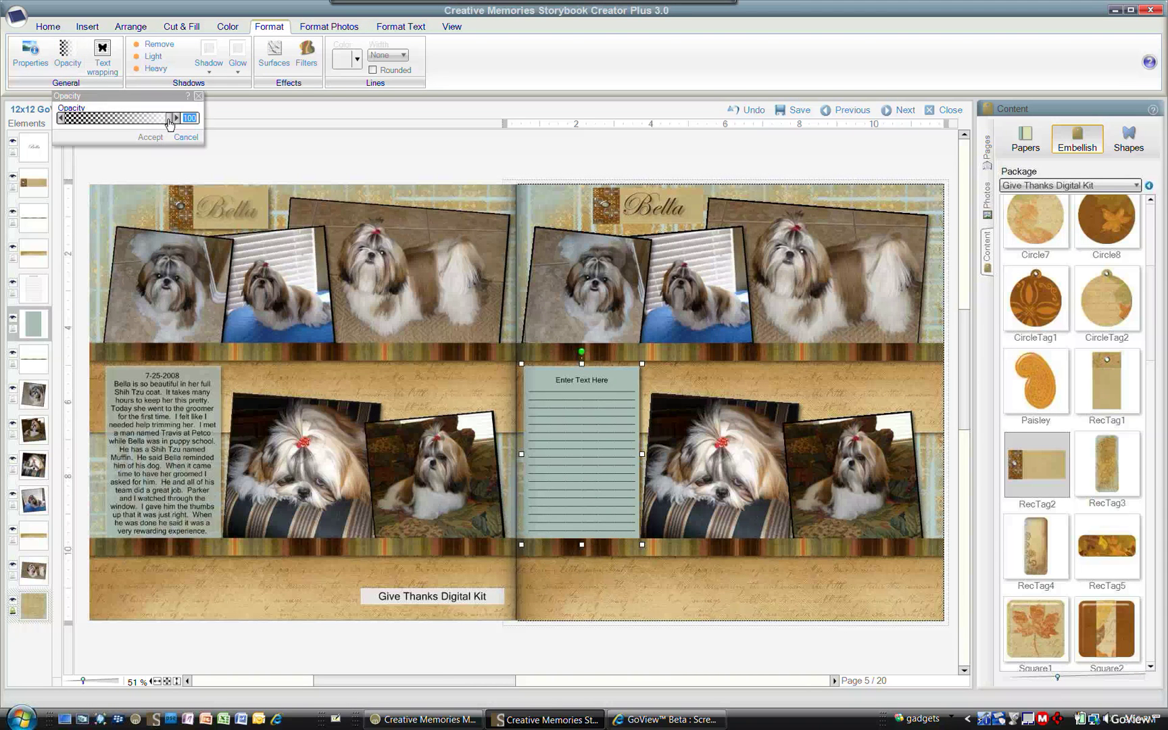
{"action": "left_click_drag", "start_coordinate": [153, 122], "coordinate": [142, 124]}
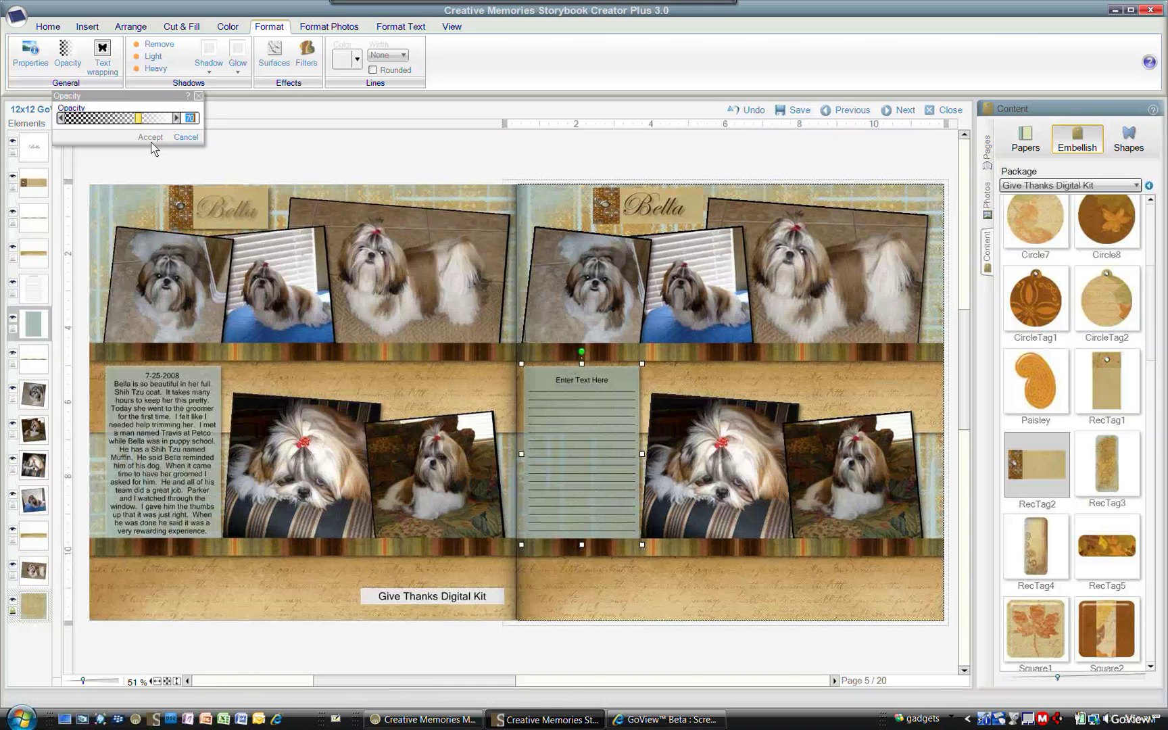
{"action": "left_click", "coordinate": [152, 142]}
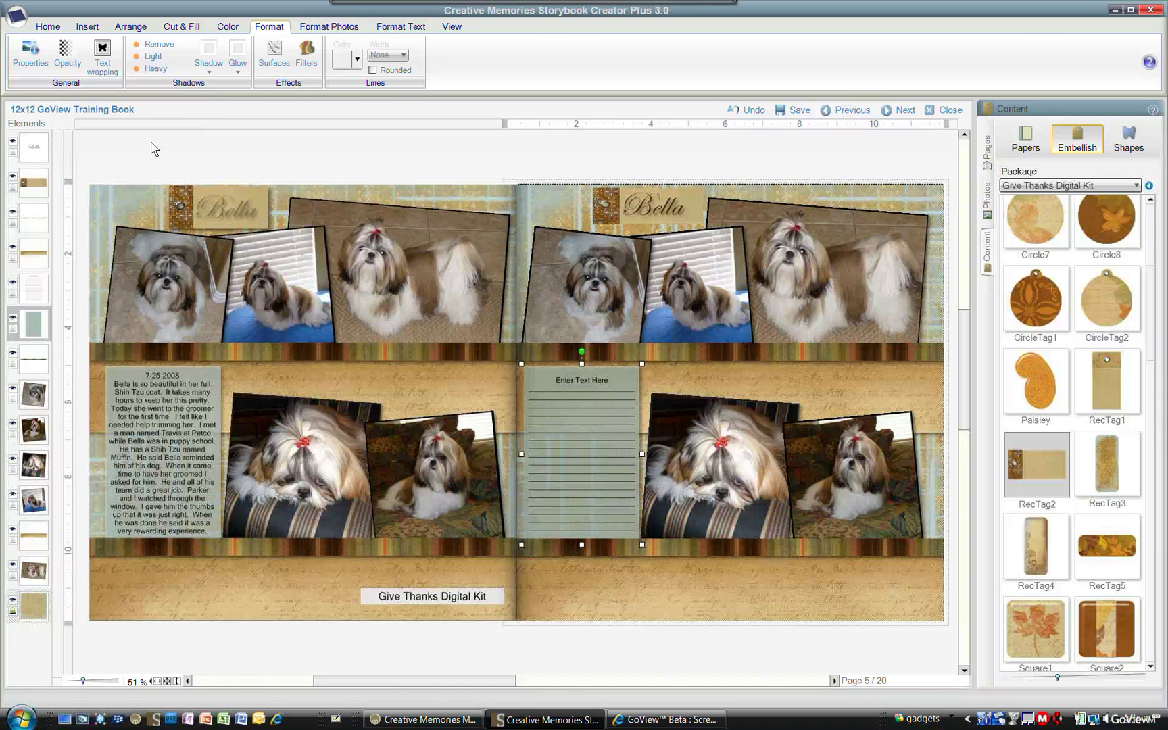
- Switch to Memory Manager and copy the story stored with the photo 07-20 Bella Full Coat_0006
{"action": "left_click", "coordinate": [616, 388]}
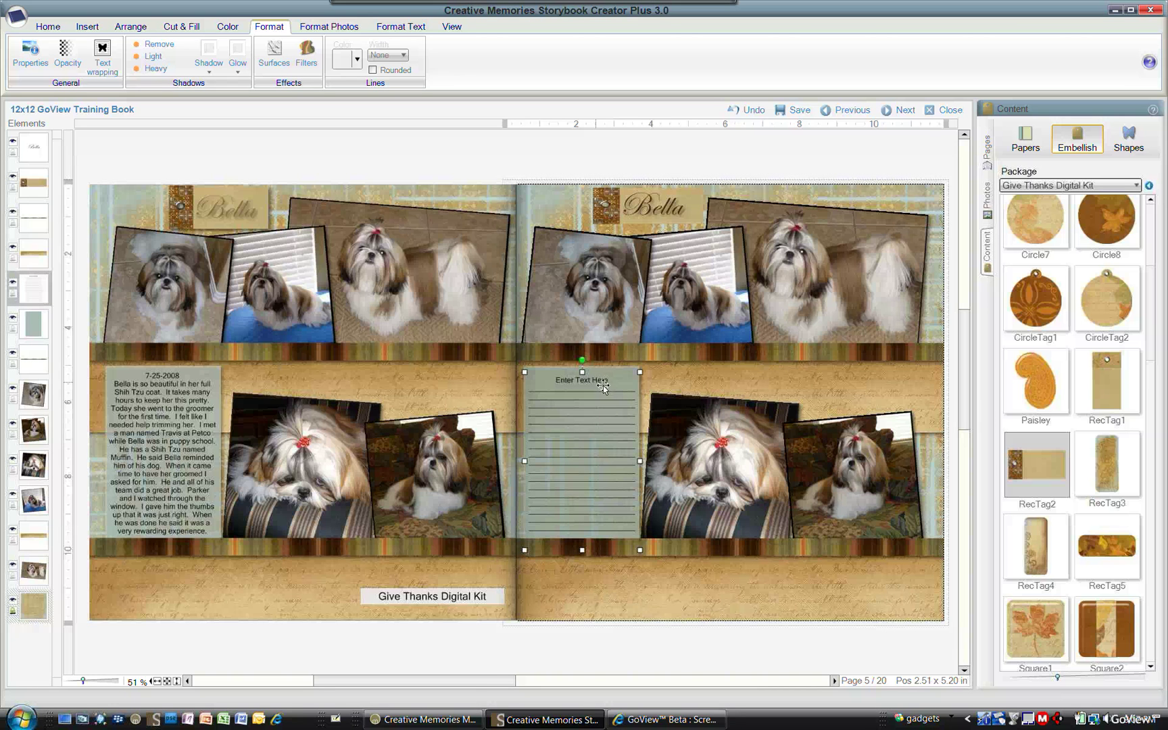
{"action": "left_click", "coordinate": [444, 725]}
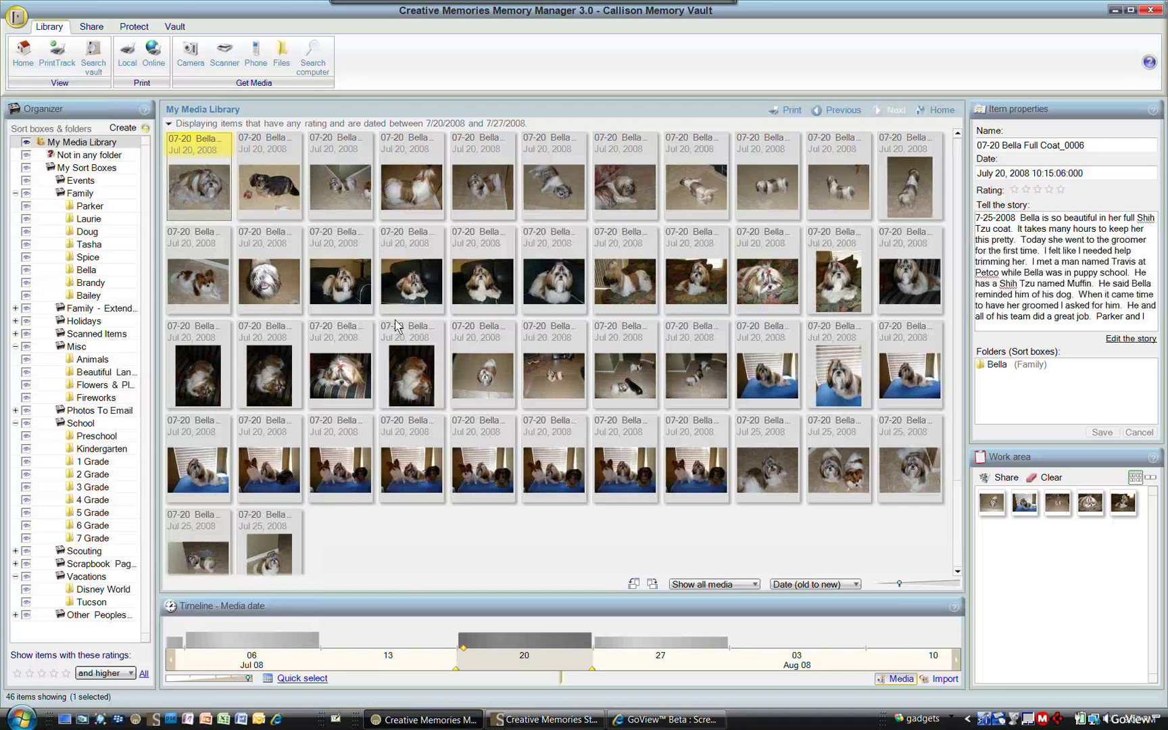
{"action": "mouse_move", "coordinate": [195, 167]}
- Return to Storybook Creator and replace the journaling placeholder text with the copied story beginning "7-25-2008 Bella is so beautiful"
{"action": "left_click", "coordinate": [578, 724]}
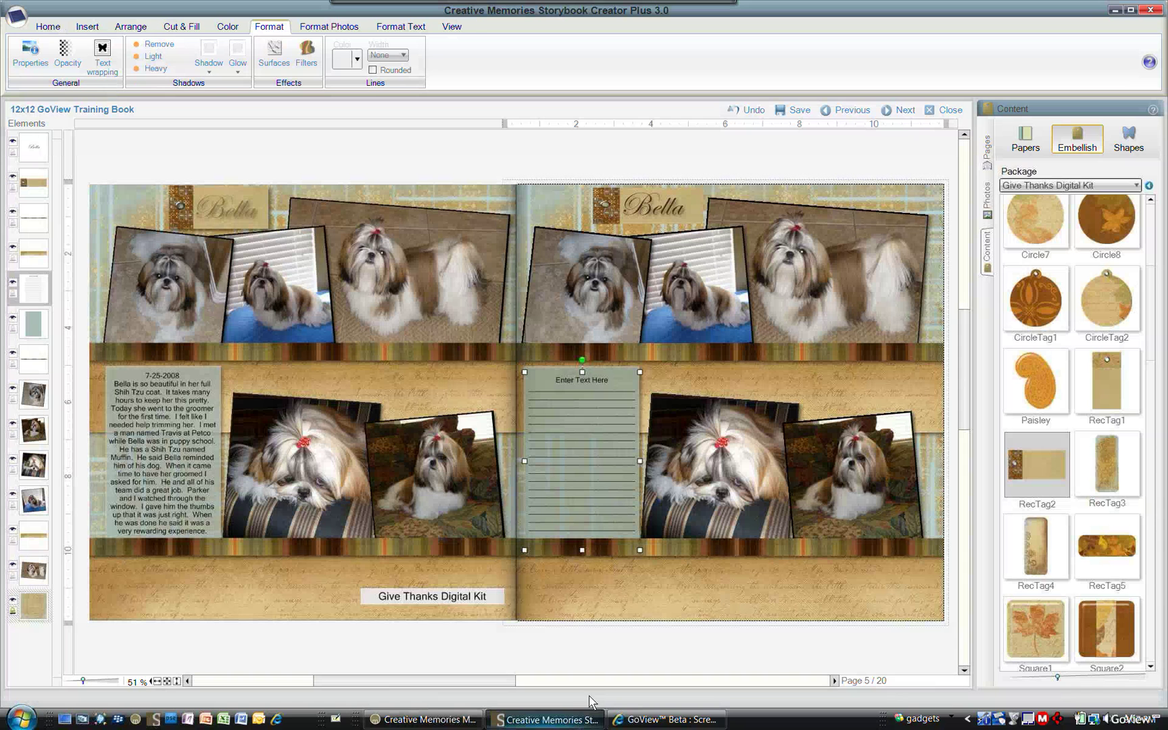
{"action": "left_click", "coordinate": [599, 396]}
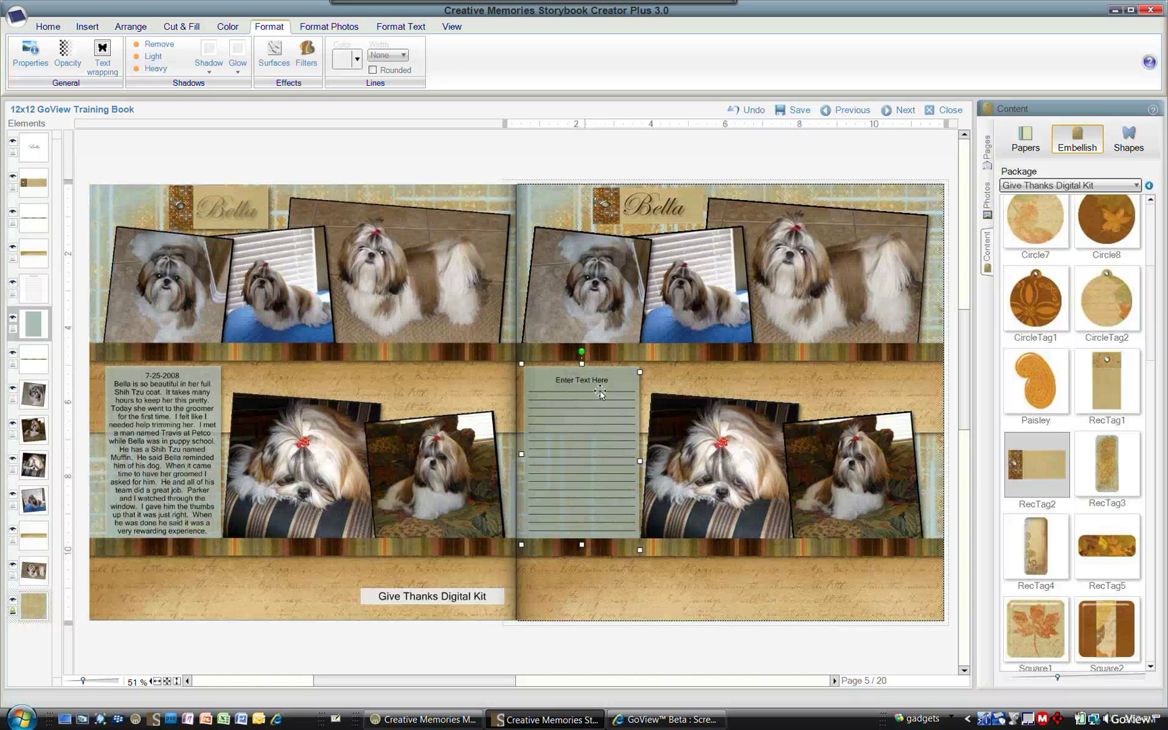
{"action": "left_click", "coordinate": [572, 383]}
{"action": "left_click_drag", "start_coordinate": [553, 383], "coordinate": [645, 560]}
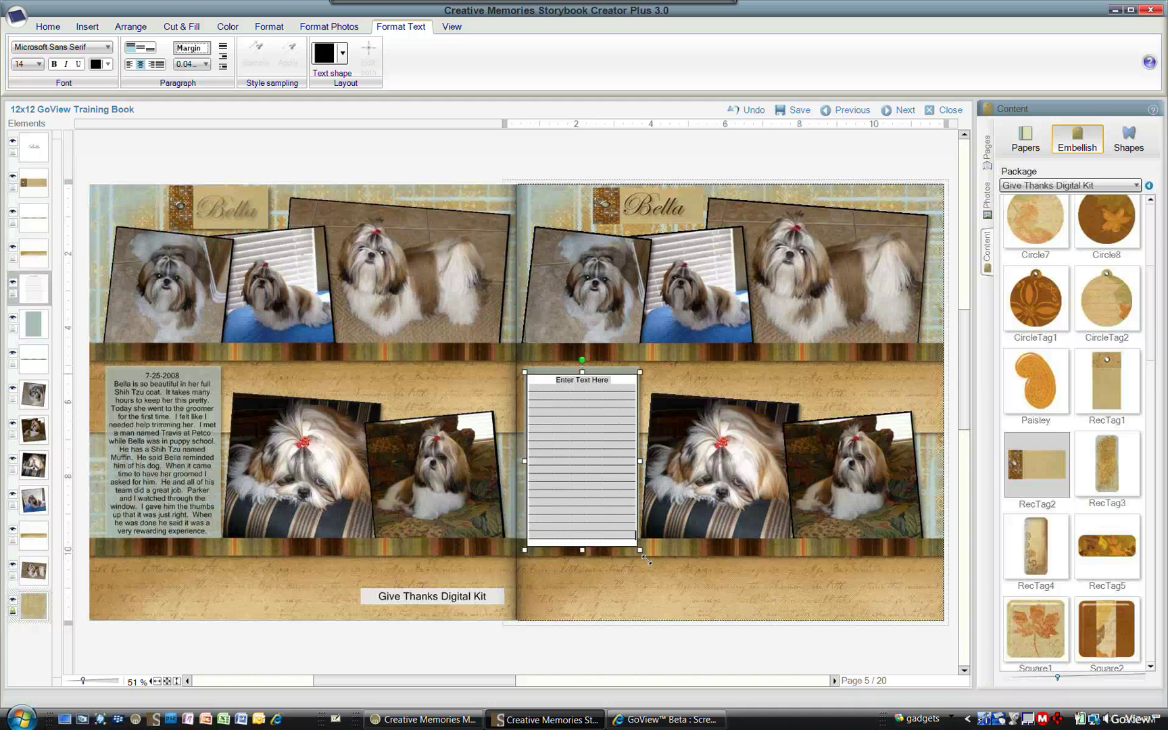
{"action": "type", "text": "7-25-2008  Bella is so beautiful in her full Shih Tzu coat.  It takes many hours to keep her this pretty.  Today she went to the groomer for the first time.  I felt like I needed help trimming her.  I met a man named Travis at Petco while Bella was in puppy school.  He has a Shih Tzu named Muffin.  He said Bella reminded him of his dog.  When it came time to have her groomed I asked for him.  He and all of his team did a great job.  Parker and I watched through the window.  I gave him the thumbs up that it was just right.  When he was done he said it was a very rewarding experience."}
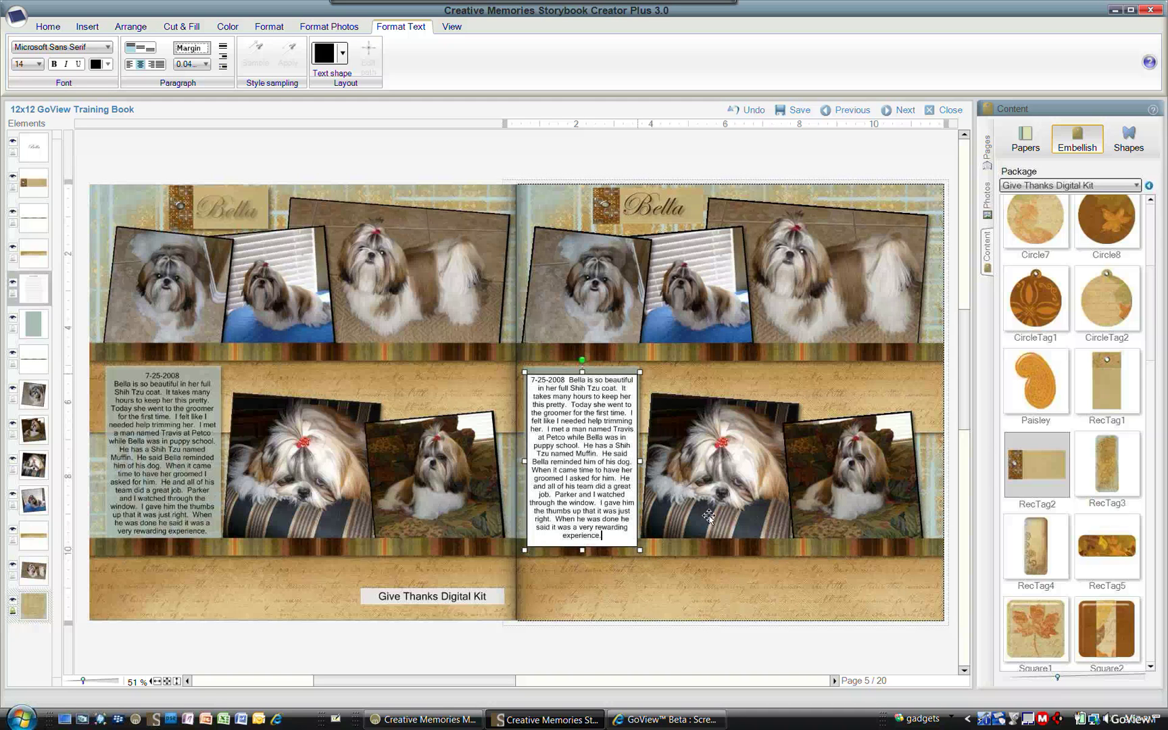
{"action": "left_click", "coordinate": [715, 650]}
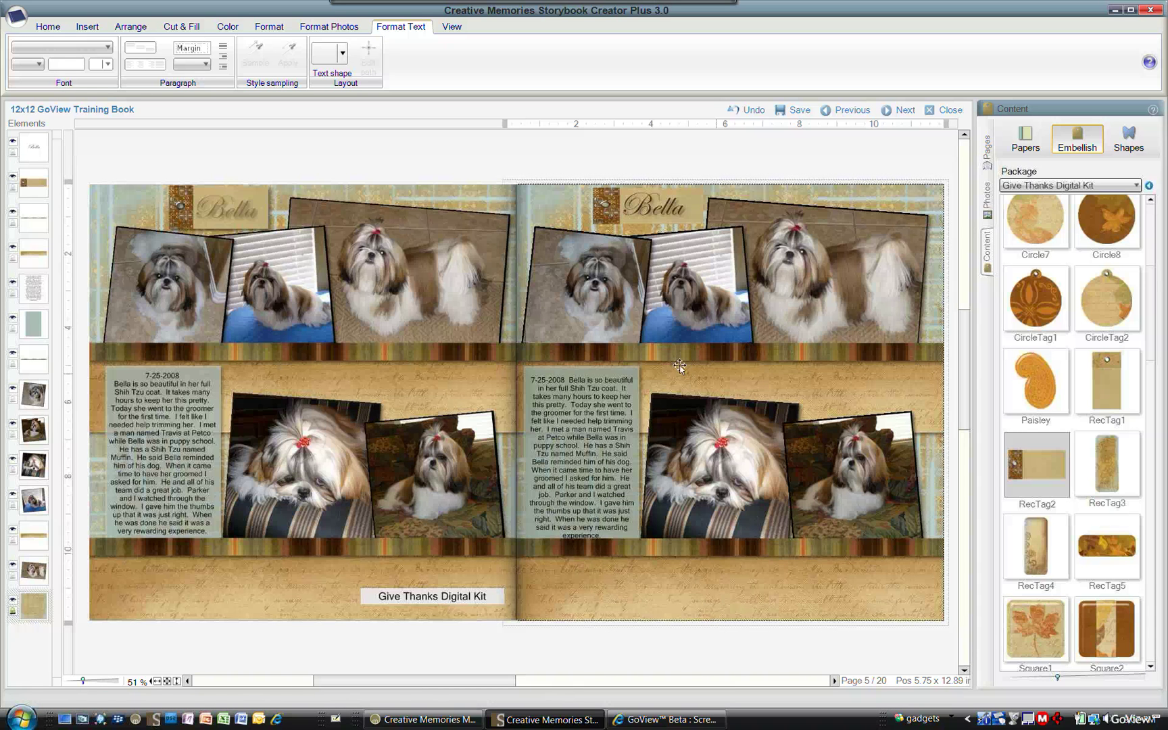
- Open the spread of pages 6 and 7 to examine other layouts made from the same template
{"action": "left_click", "coordinate": [989, 152]}
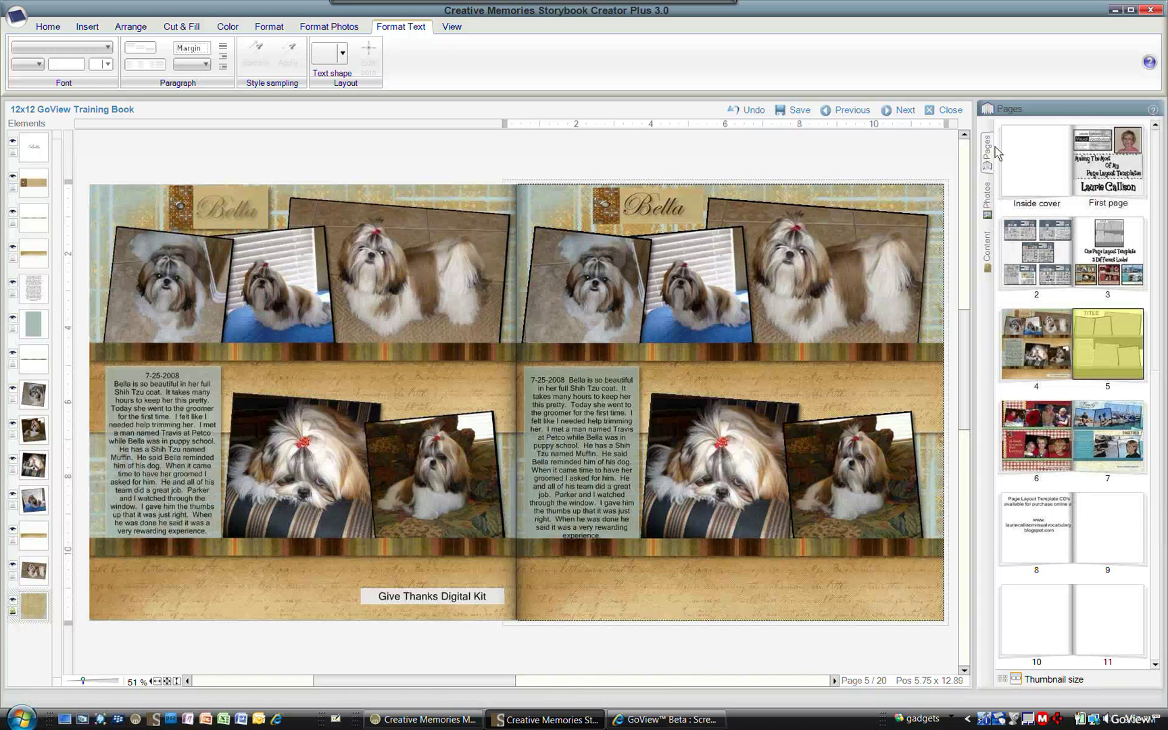
{"action": "left_click", "coordinate": [1047, 435]}
{"action": "left_click", "coordinate": [1039, 445]}
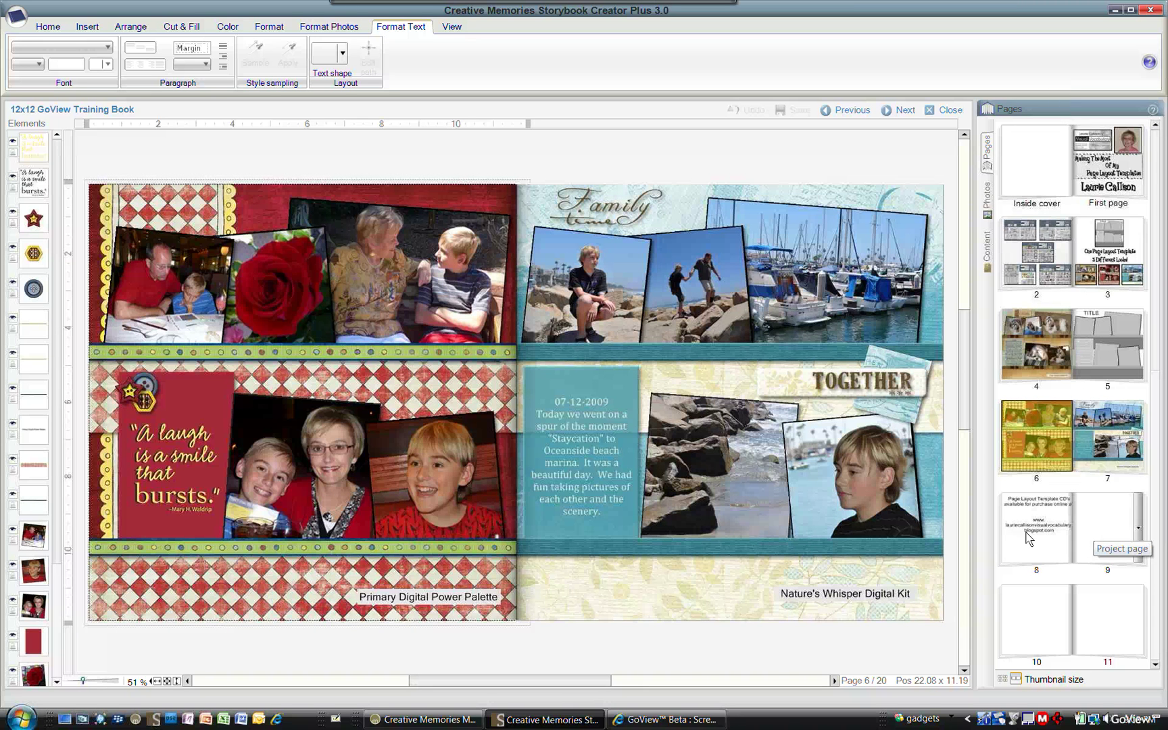
- Open page 8 with the template CD purchase information and show it in single-page preview
{"action": "left_click", "coordinate": [1034, 538]}
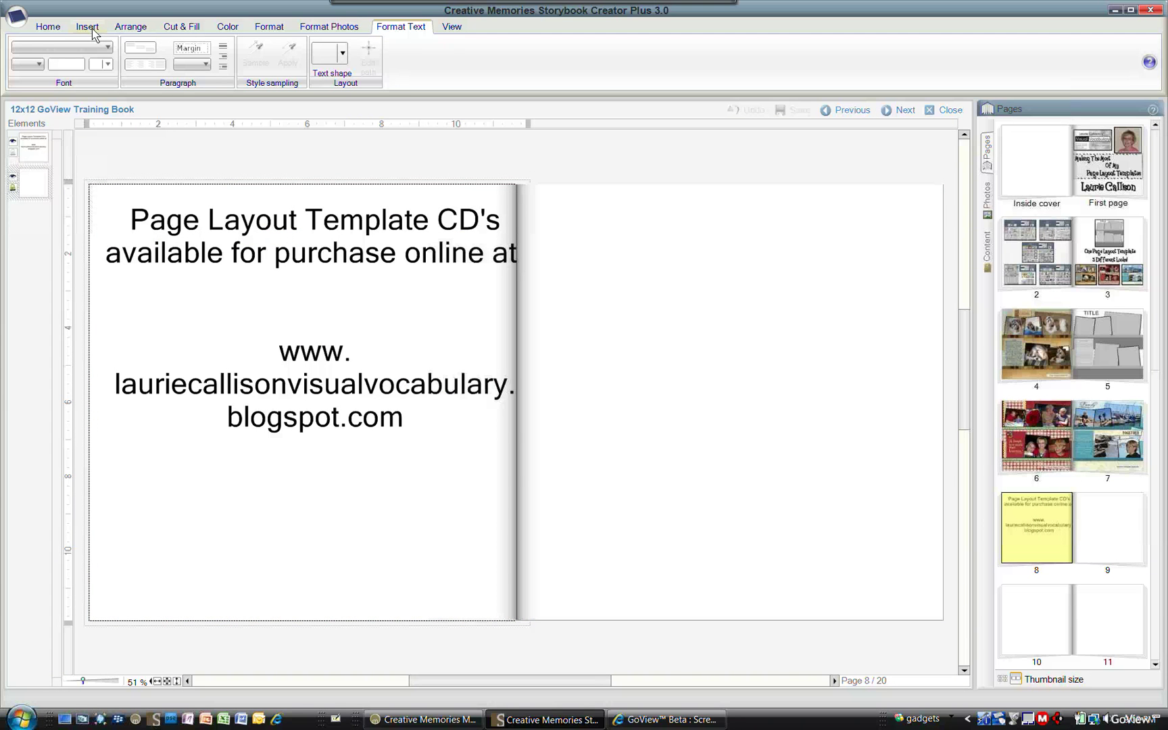
{"action": "left_click", "coordinate": [453, 27]}
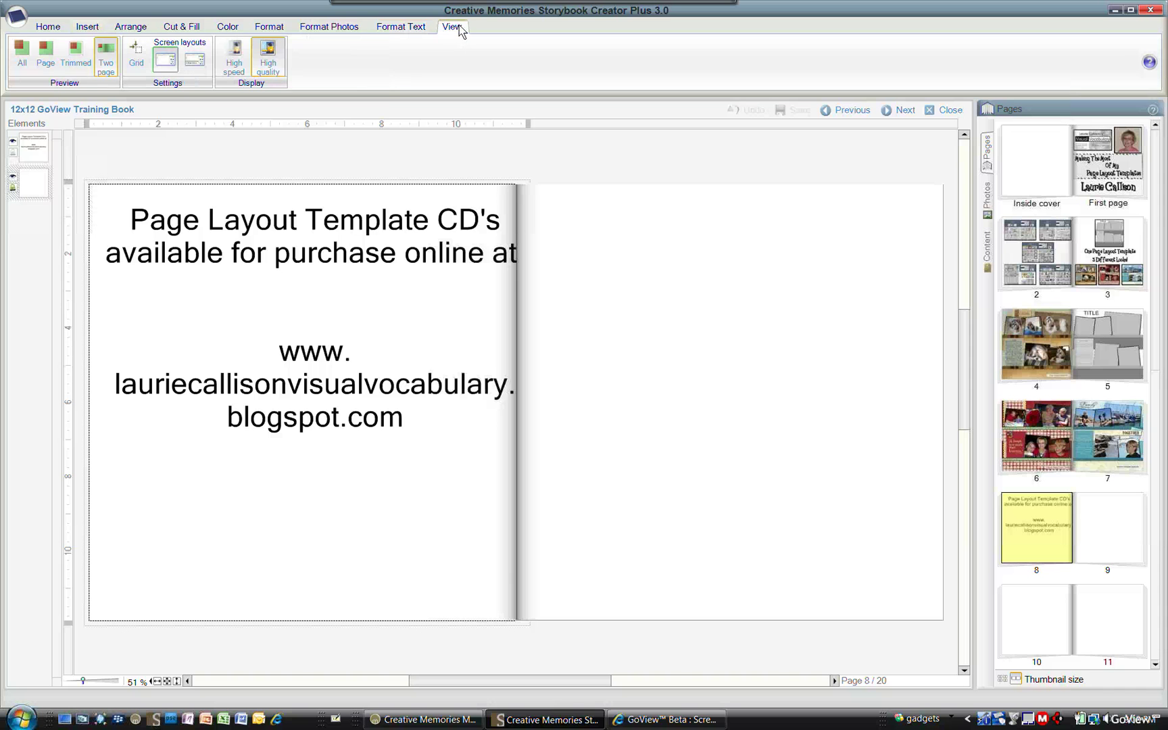
{"action": "left_click", "coordinate": [46, 64]}
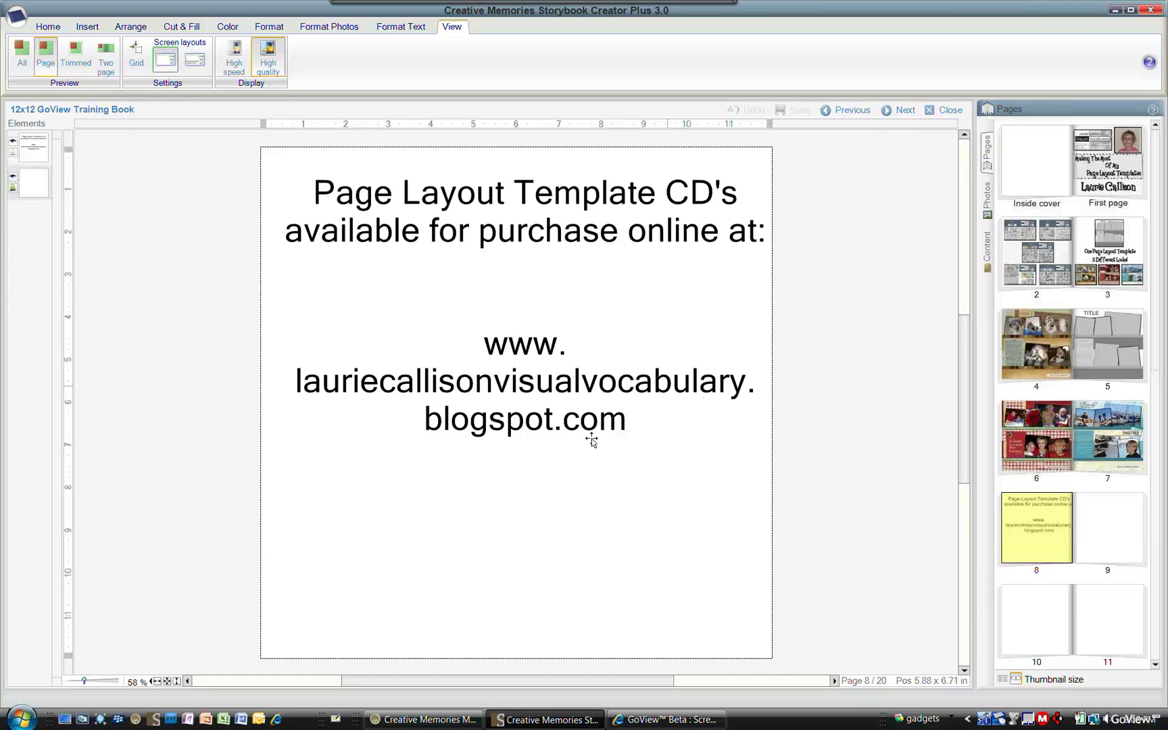
{"action": "right_click", "coordinate": [1060, 721]}
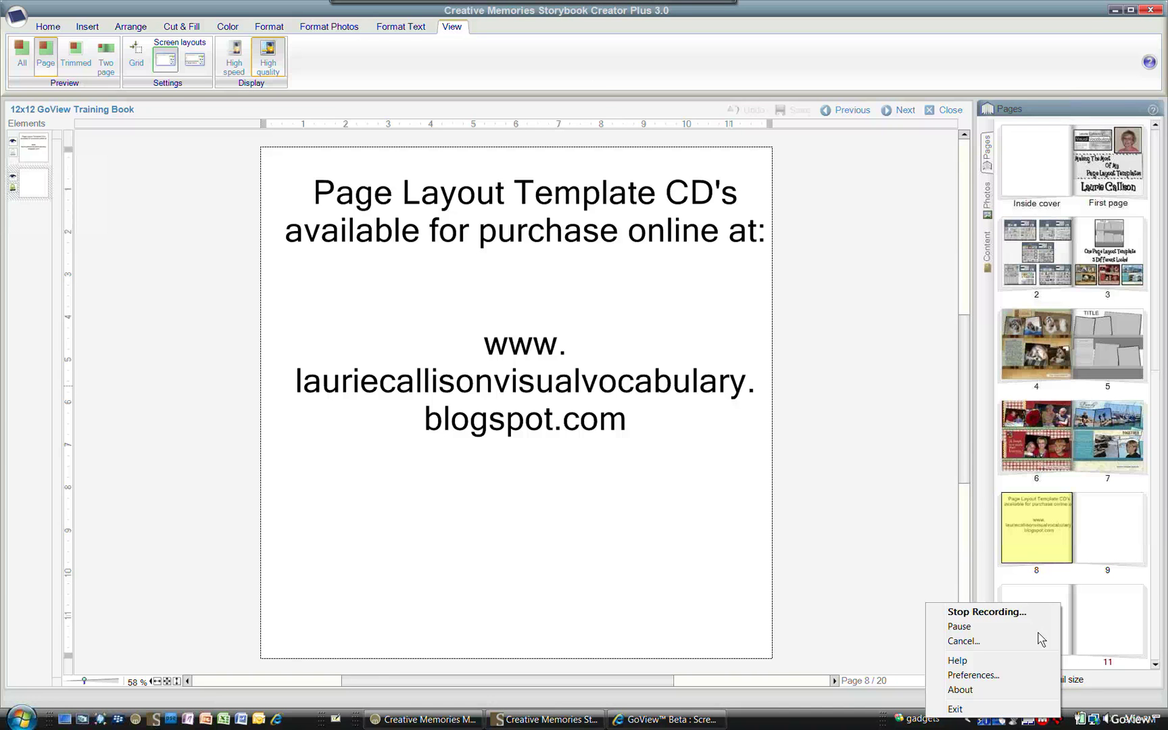